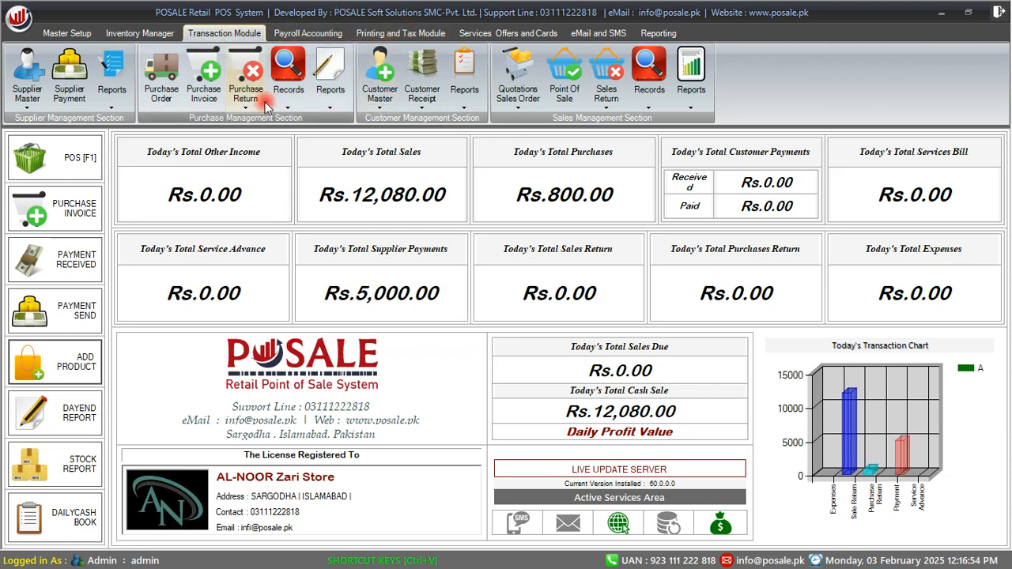
# Open the bulk opening stock entry form and set the storage type to Store
pyautogui.click(140, 32)
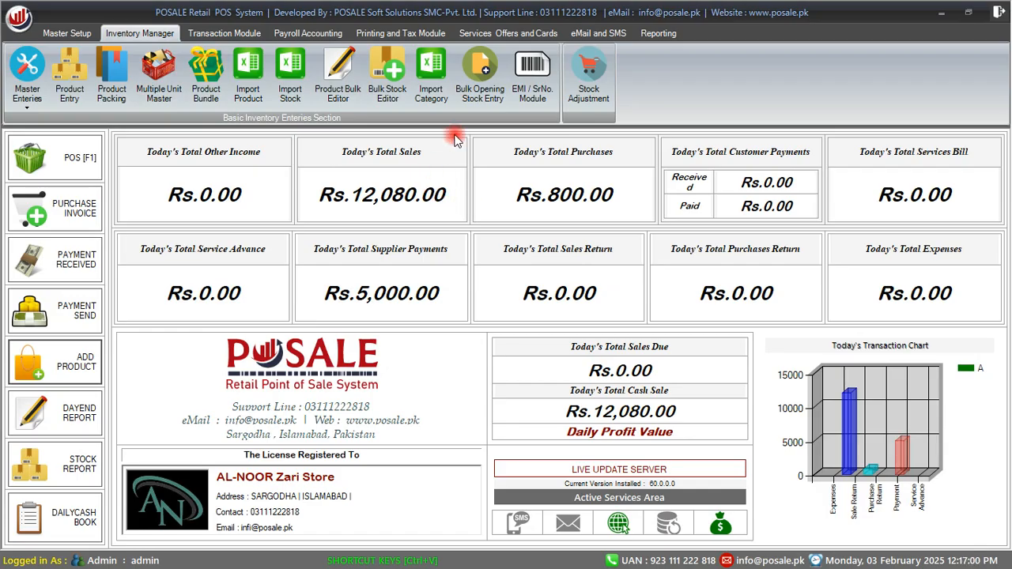
pyautogui.click(486, 95)
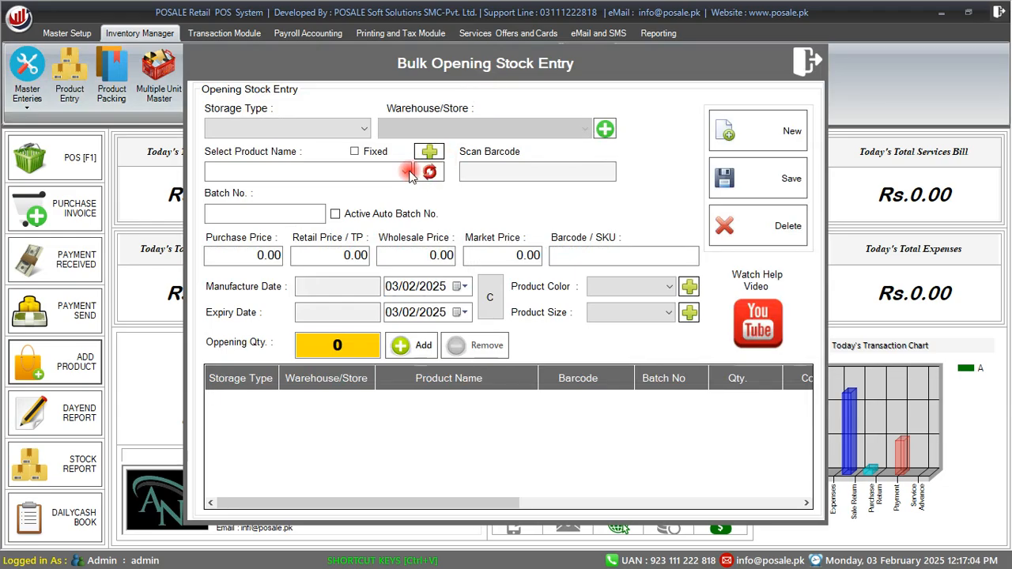
pyautogui.click(363, 128)
pyautogui.click(336, 144)
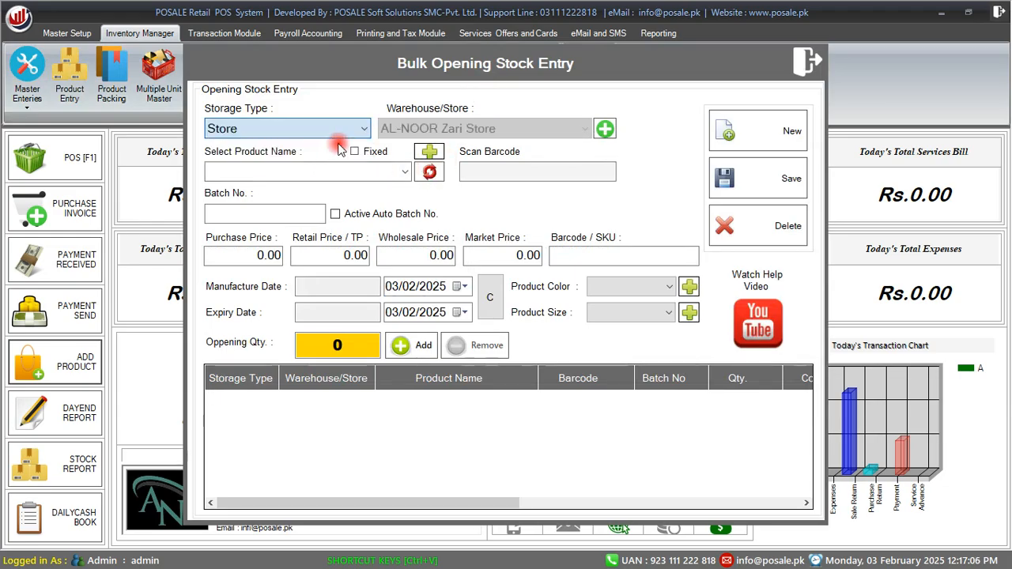
pyautogui.click(351, 130)
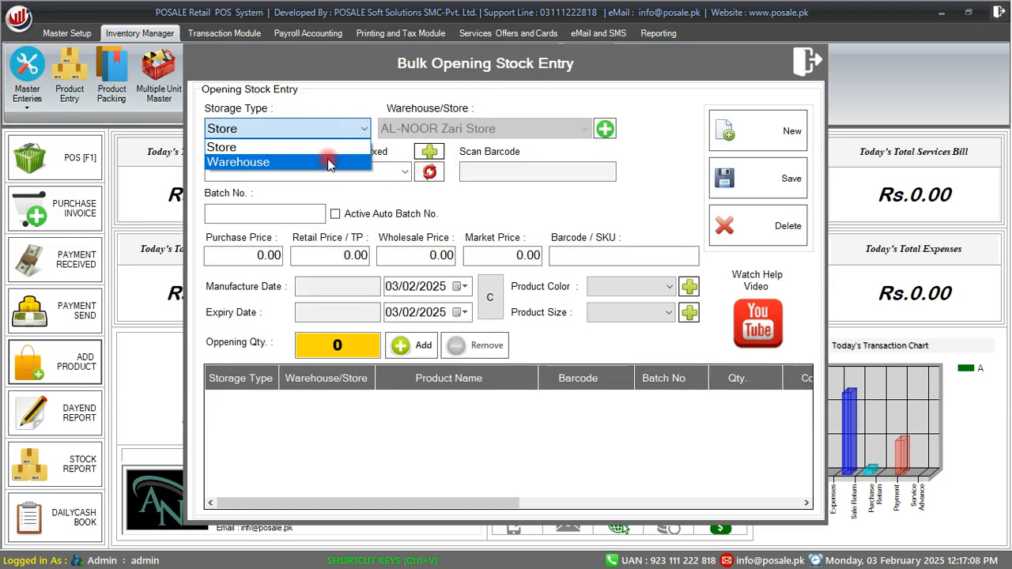
pyautogui.click(347, 130)
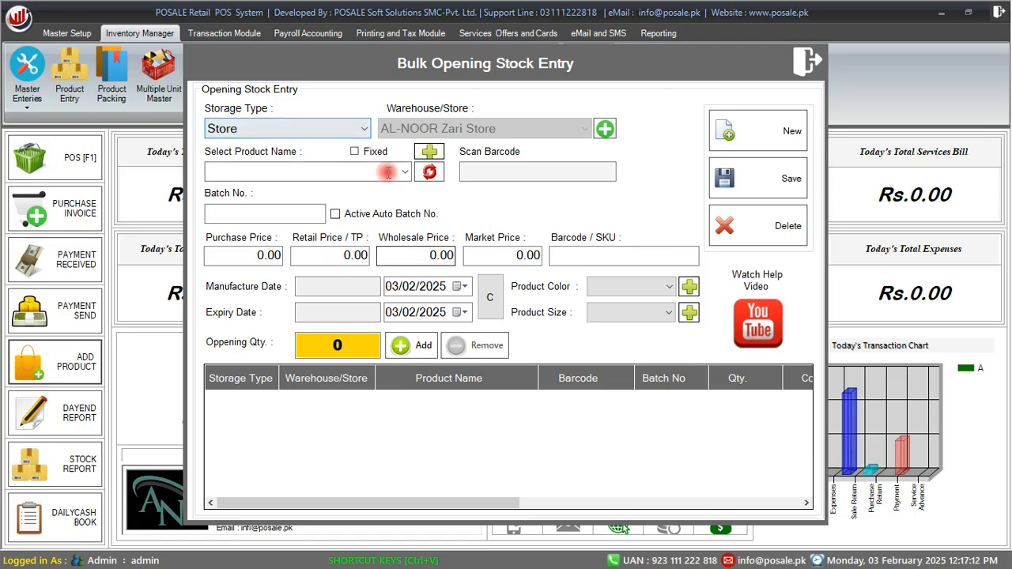
# Fix the product selection, search products for "s", and add ACTIBION SUPER 1LT to the opening stock list with quantity 1
pyautogui.click(314, 172)
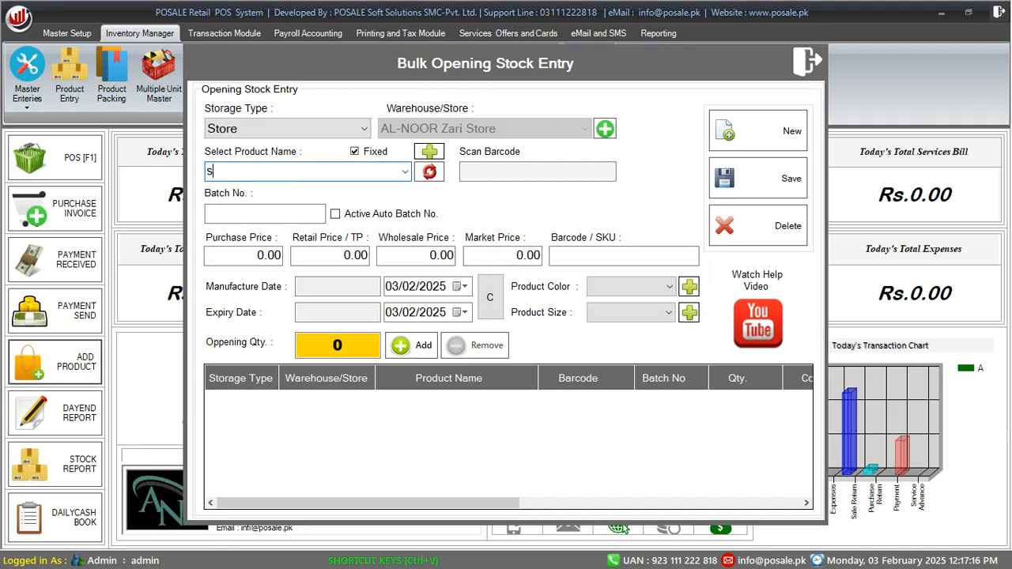
pyautogui.click(314, 174)
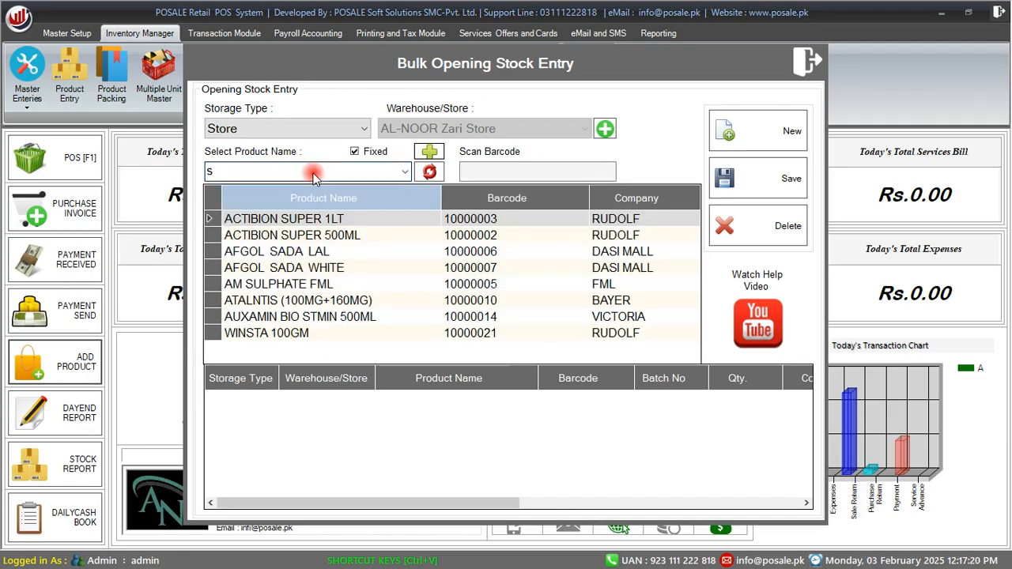
pyautogui.press('Return')
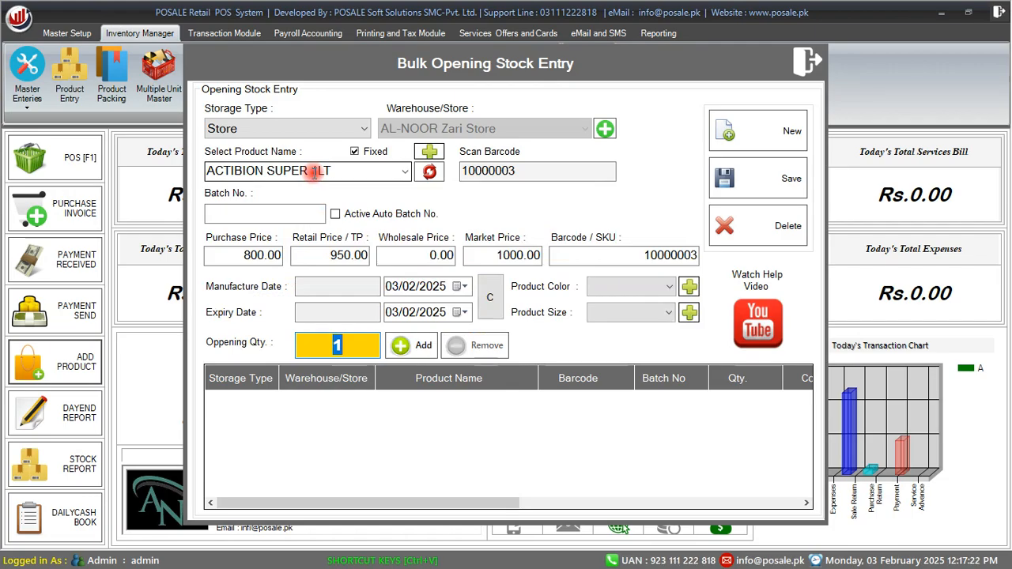
pyautogui.press('Return')
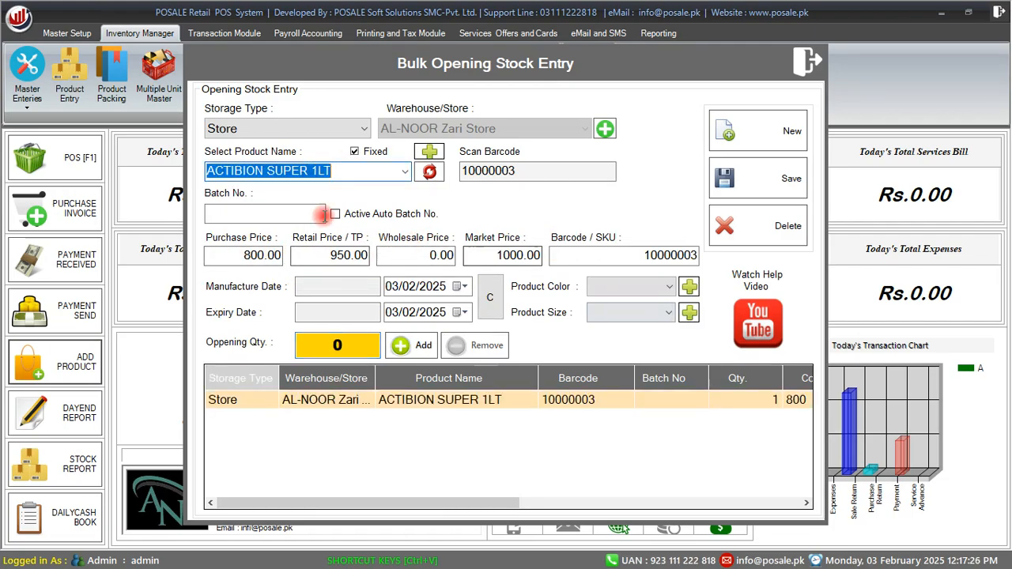
# Turn on automatic batch numbering for the next ACTIBION SUPER 1LT stock entry
pyautogui.click(335, 214)
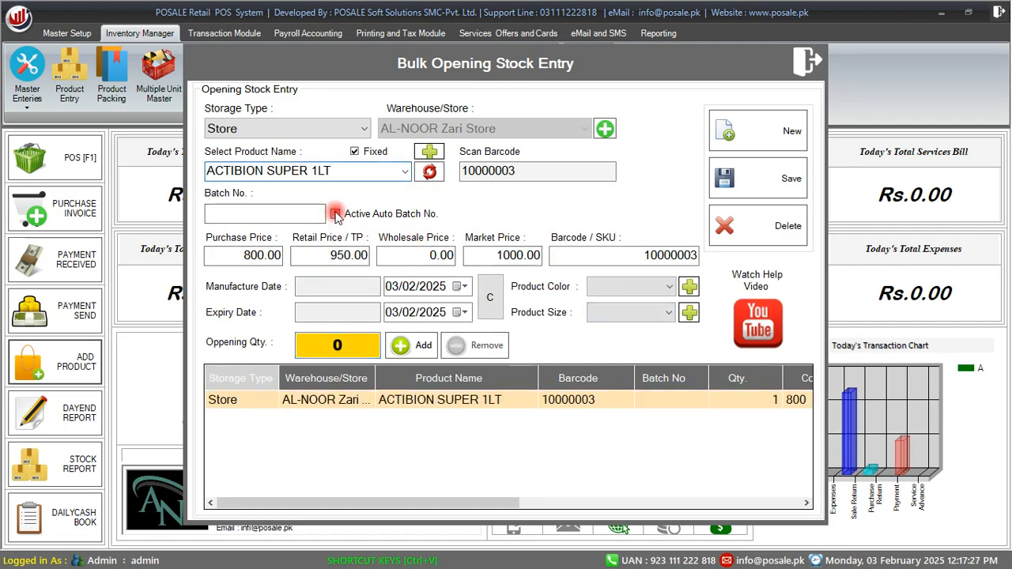
pyautogui.doubleClick(278, 214)
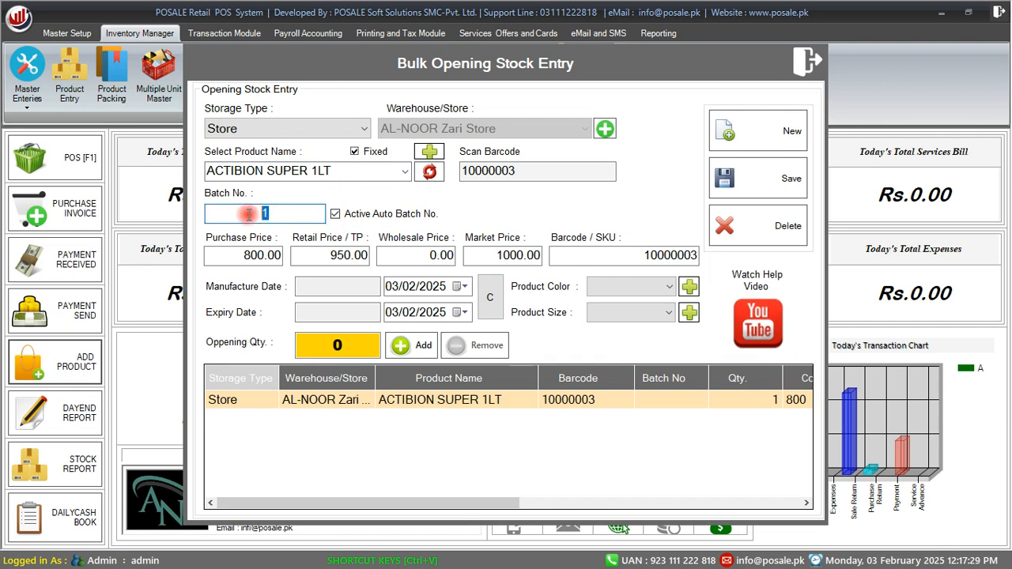
pyautogui.click(296, 218)
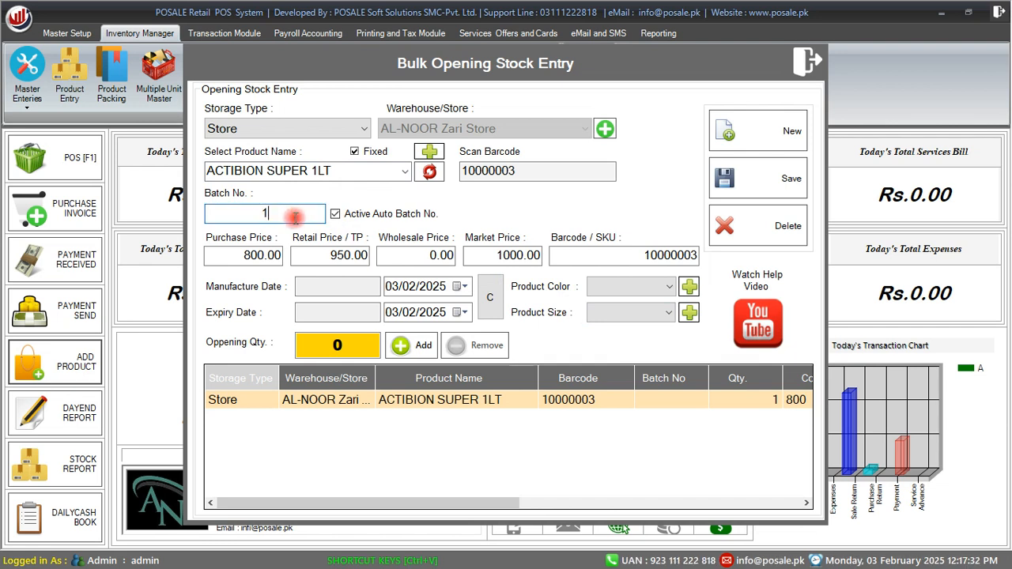
pyautogui.moveTo(331, 171); pyautogui.dragTo(207, 171)
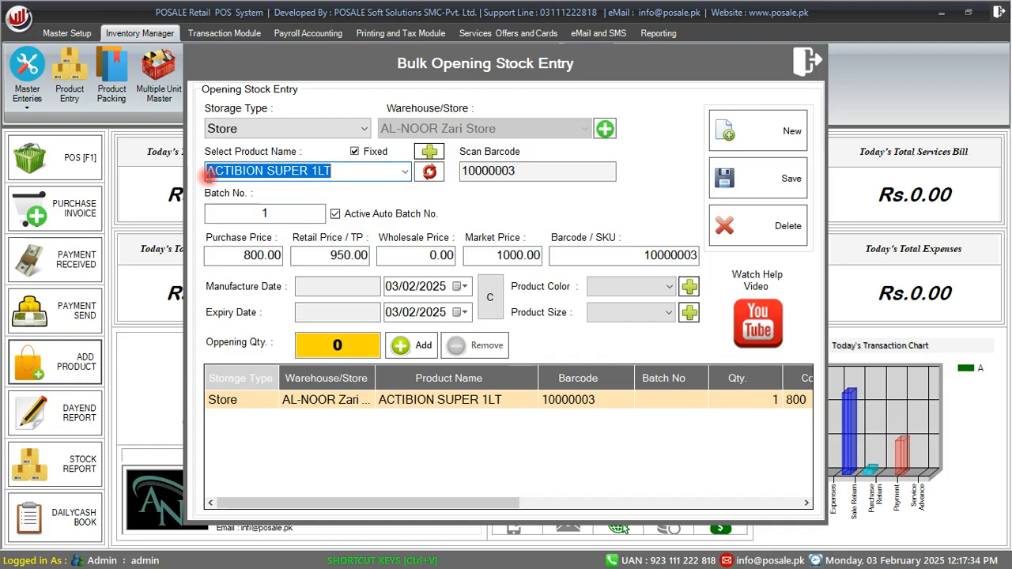
pyautogui.click(284, 216)
pyautogui.doubleClick(267, 214)
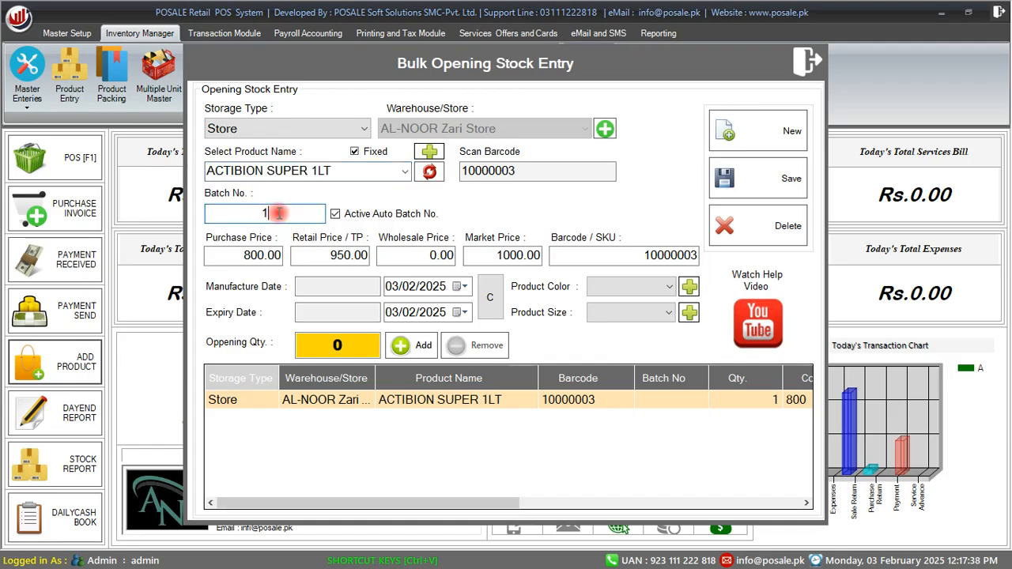
pyautogui.click(335, 213)
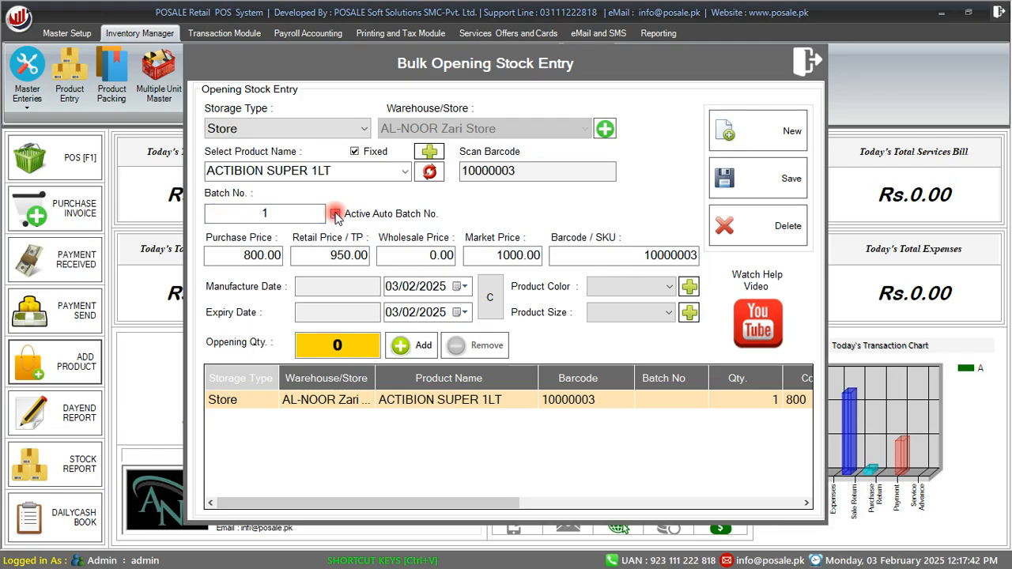
pyautogui.click(335, 213)
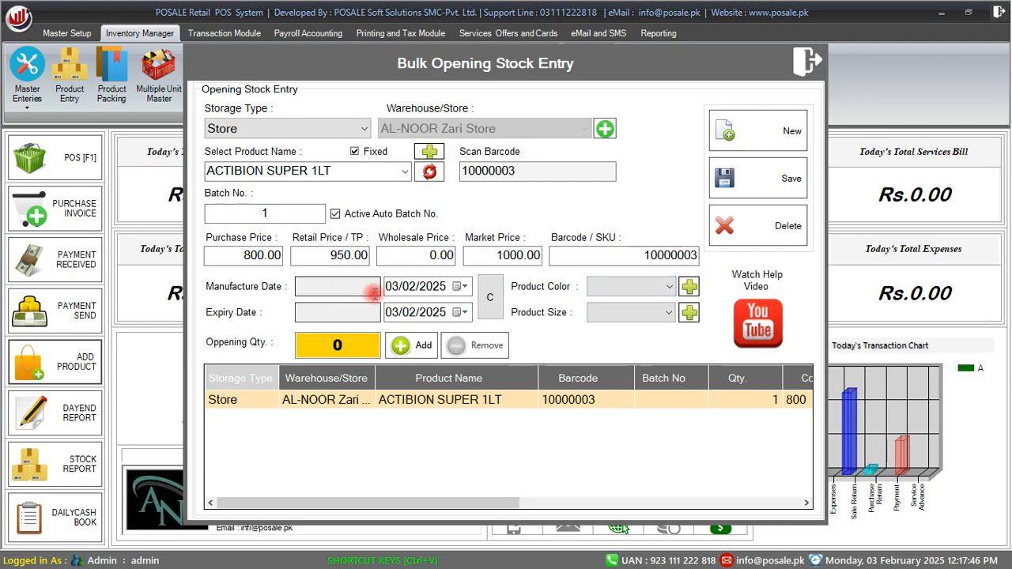
# Set the stock entry's expiry date to 11/02/2025 and its manufacture date to 27/01/2025
pyautogui.click(492, 300)
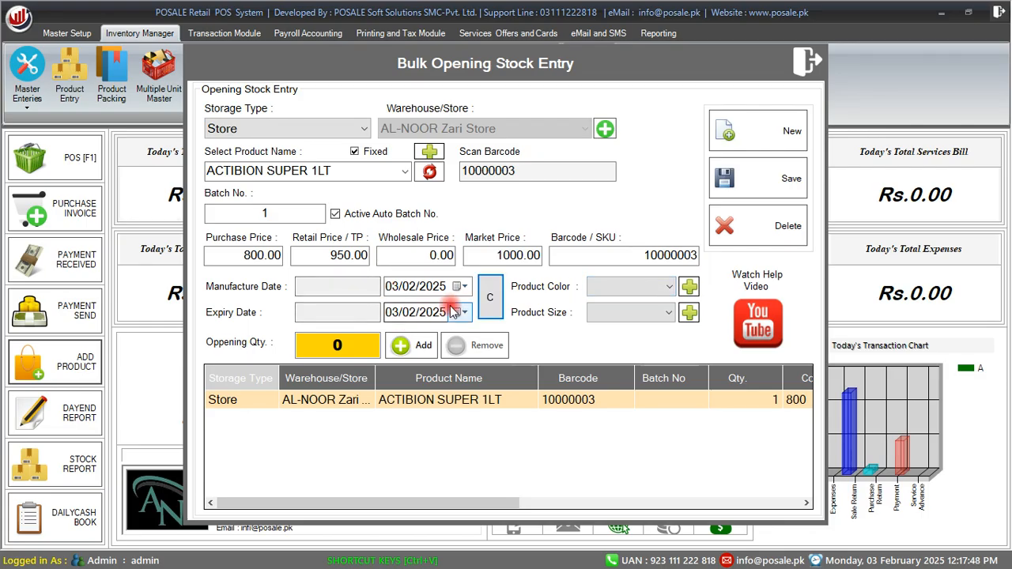
pyautogui.click(466, 313)
pyautogui.click(445, 386)
pyautogui.click(464, 286)
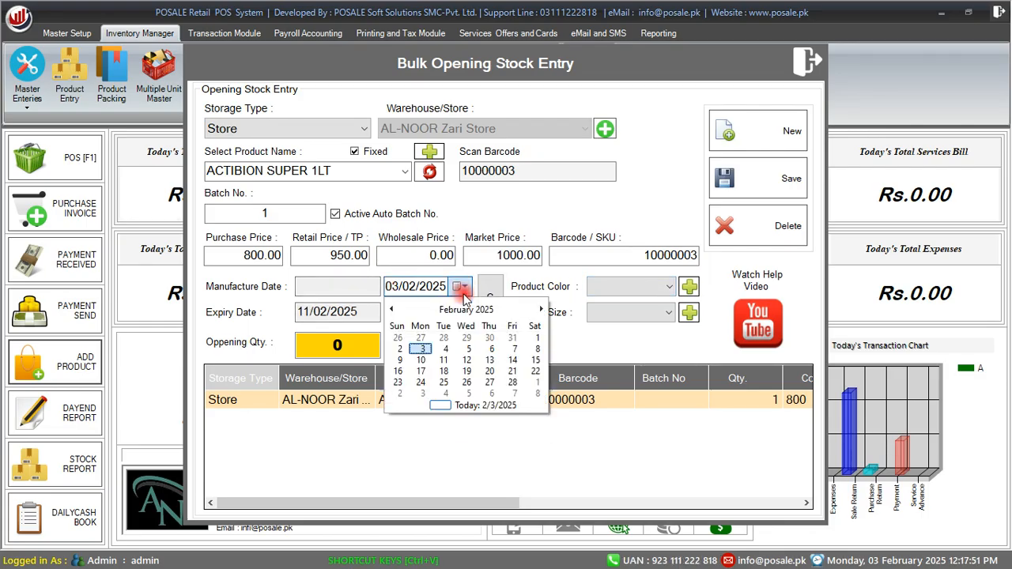
pyautogui.click(420, 338)
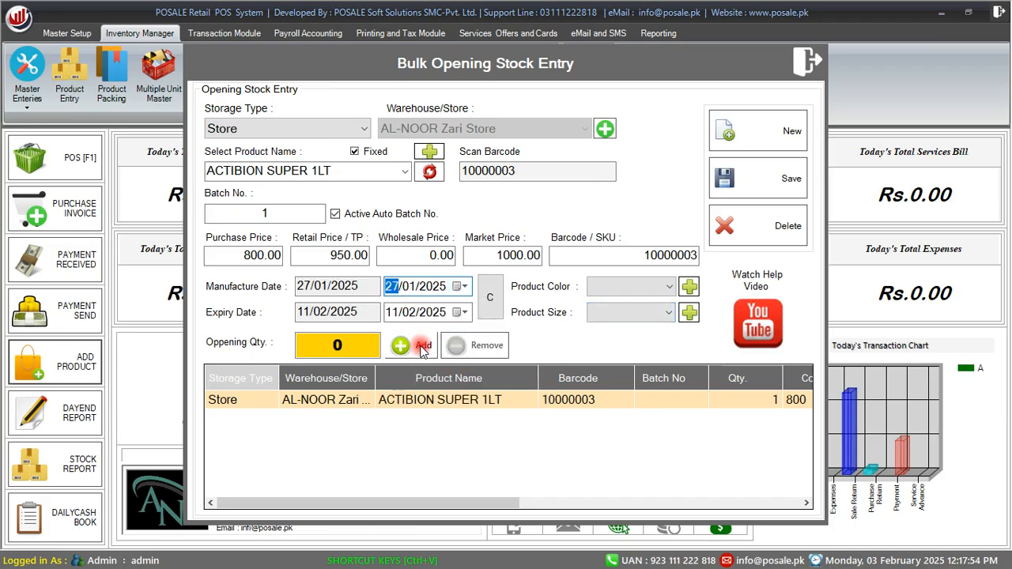
# Add the batch with an opening quantity of 10, then save the opening stock and close the form
pyautogui.click(332, 344)
pyautogui.write('1')
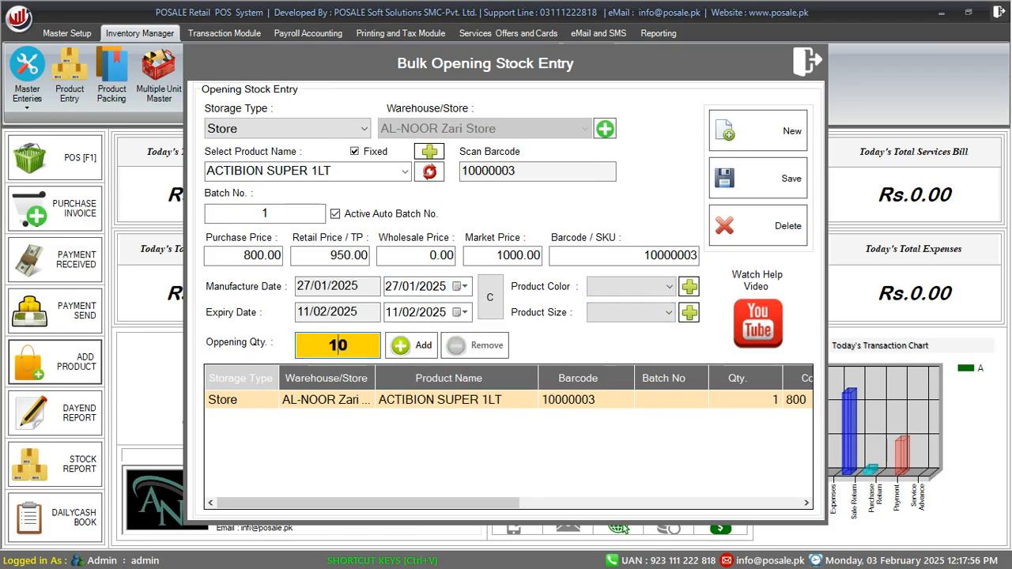
pyautogui.click(424, 346)
pyautogui.click(743, 182)
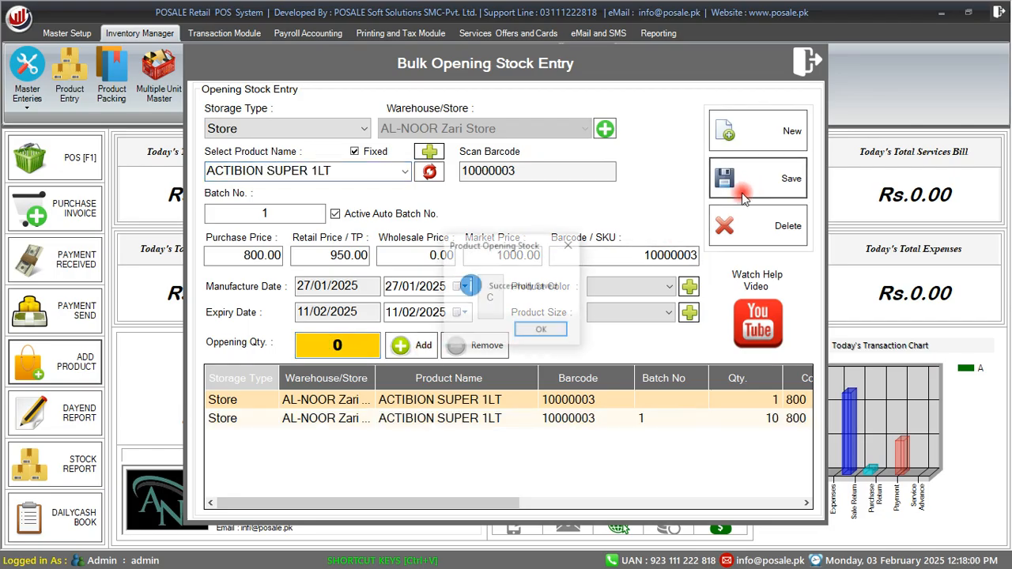
pyautogui.click(542, 331)
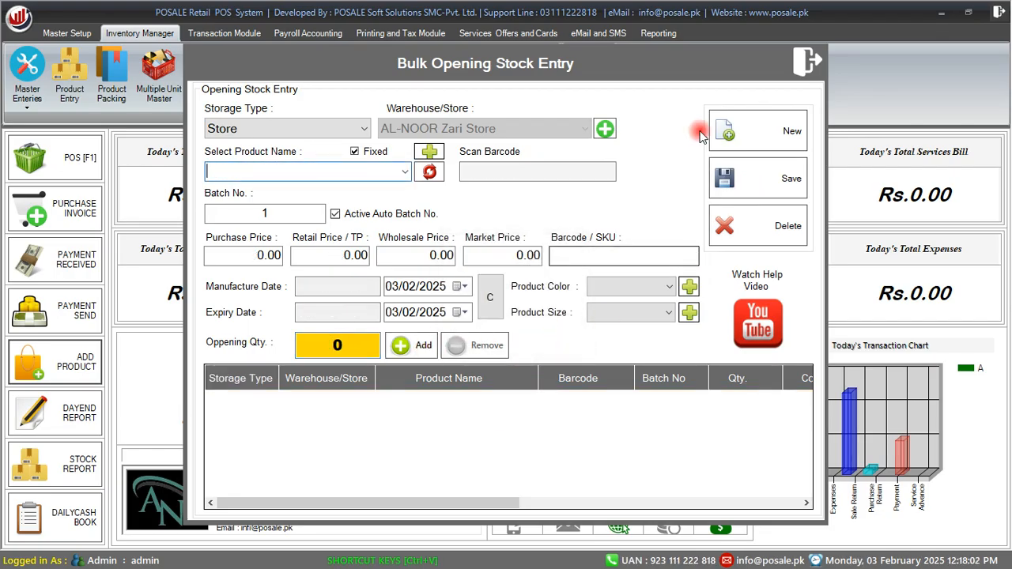
pyautogui.click(805, 73)
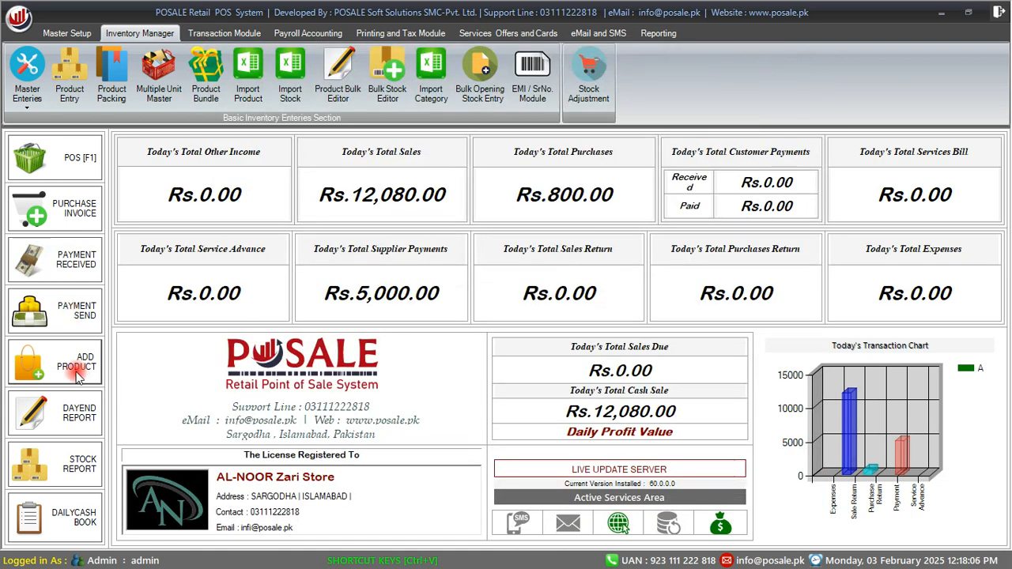
# Start a purchase invoice and choose 4BRO as the supplier
pyautogui.click(65, 210)
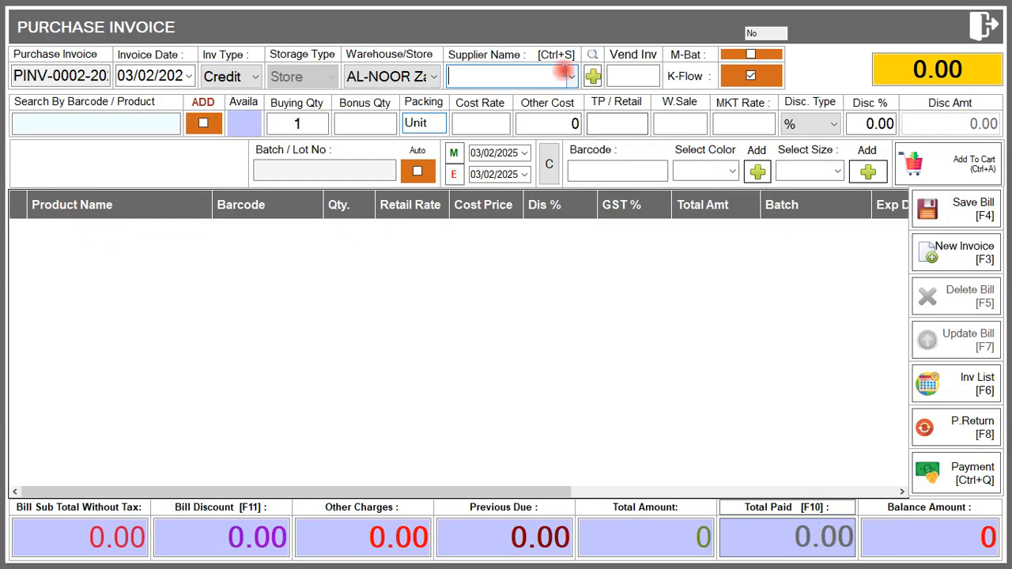
pyautogui.click(570, 76)
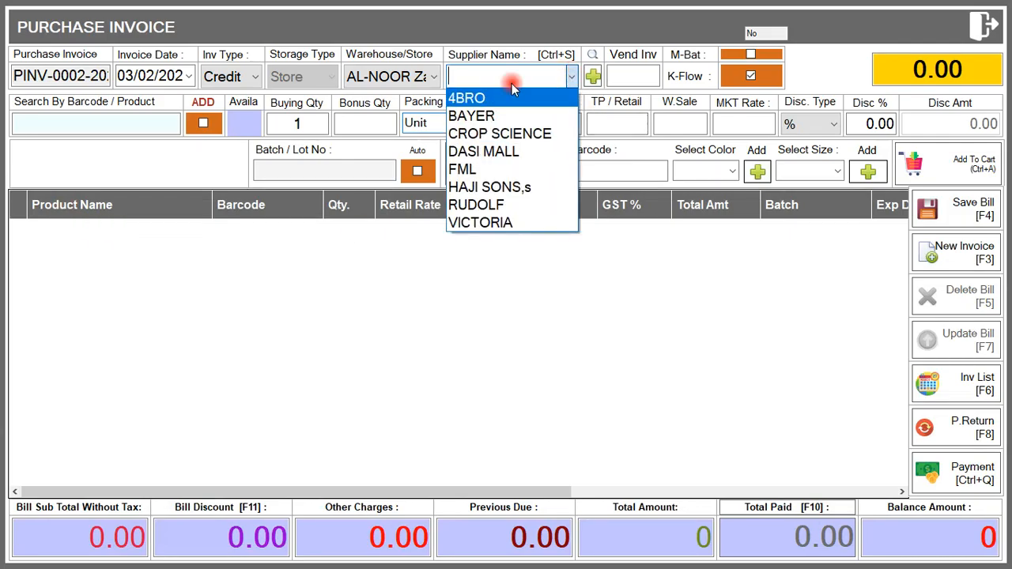
pyautogui.click(512, 107)
# Search the invoice products for "a" and select ACROBAT MZ 250MG
pyautogui.click(106, 119)
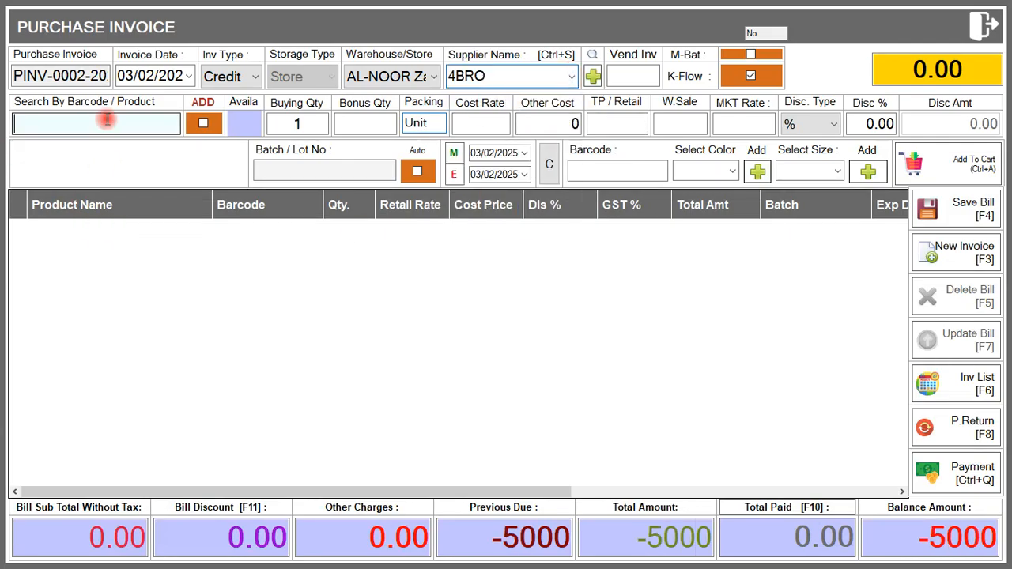
pyautogui.write('a')
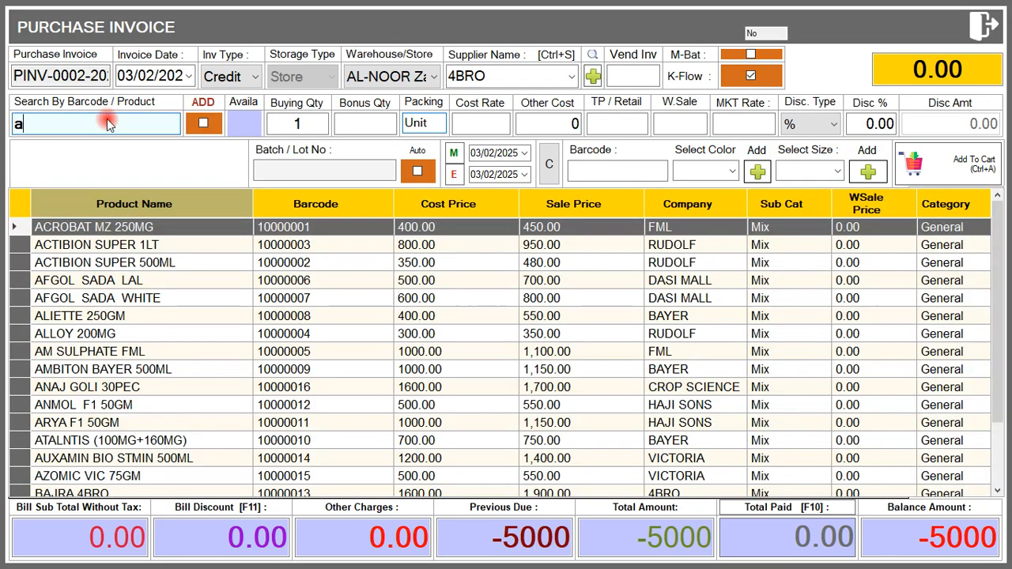
pyautogui.press('Down')
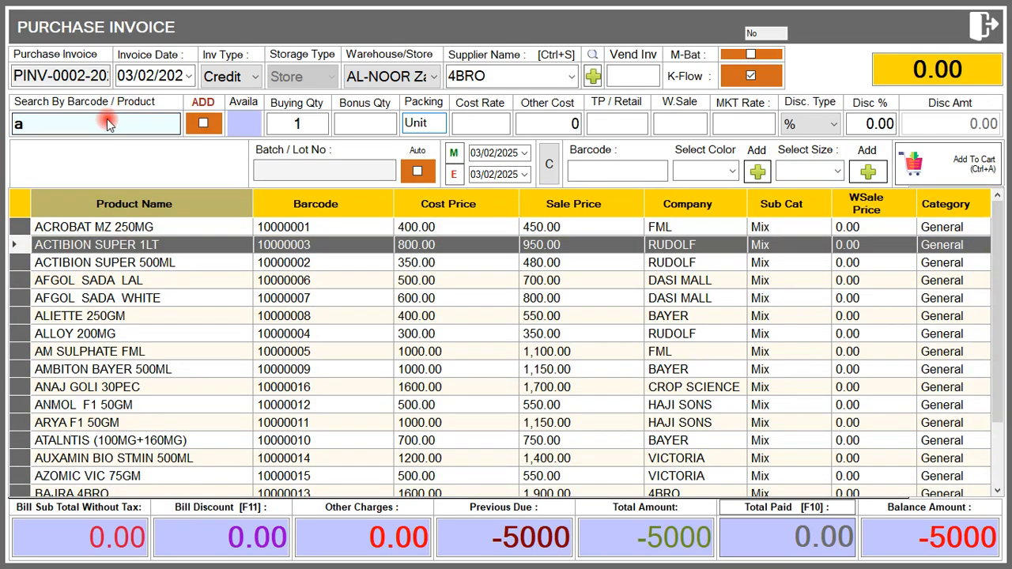
pyautogui.press('Up')
pyautogui.press('Return')
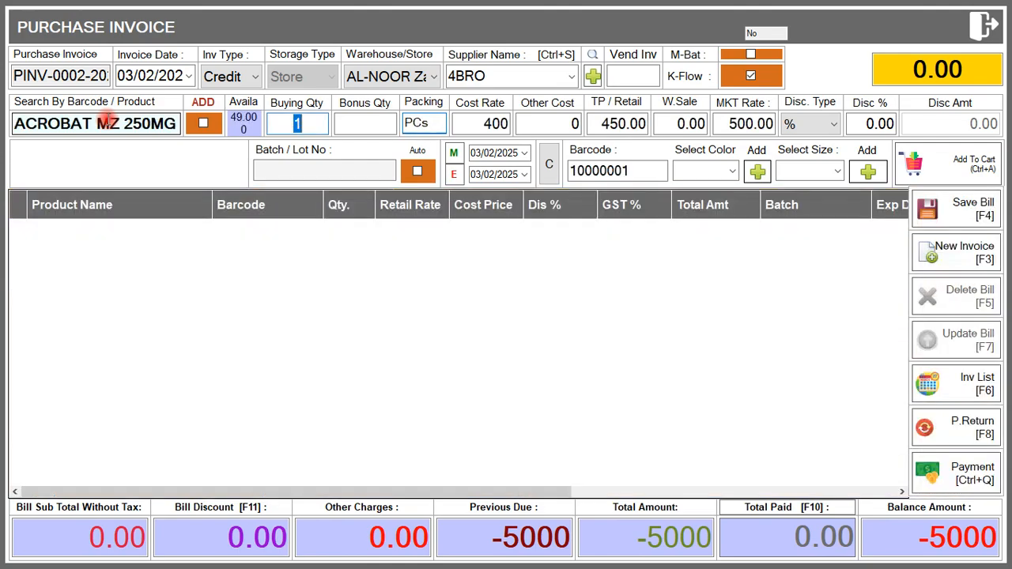
# Set the buying quantity to 12 and accept the item's existing packing, cost, price and discount values
pyautogui.write('2')
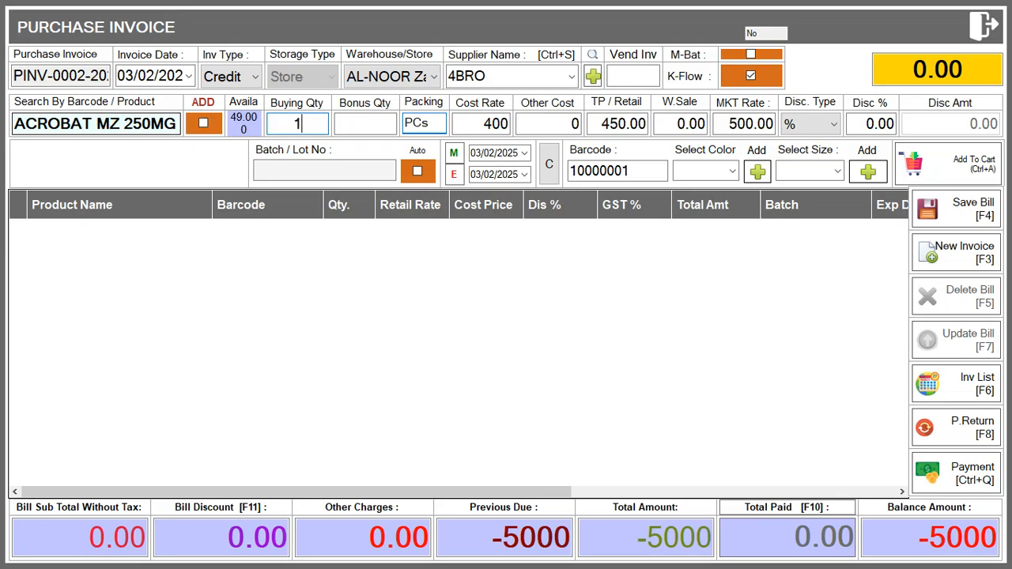
pyautogui.press('Return')
pyautogui.press('Return')
pyautogui.press('Return')
pyautogui.press('Return')
pyautogui.press('Return')
pyautogui.press('Return')
pyautogui.press('Return')
pyautogui.press('Return')
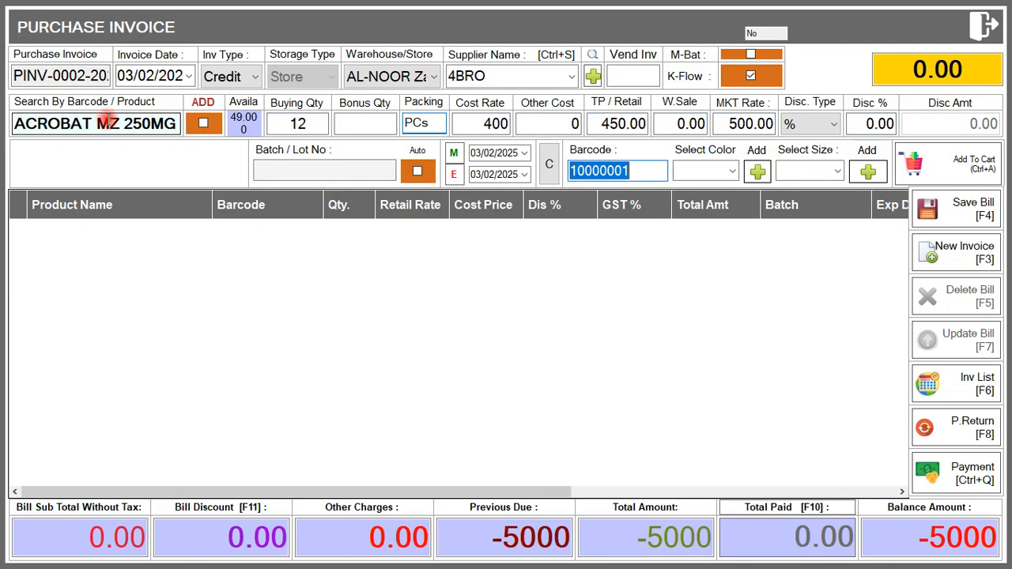
# Enable the automatic batch number for the ACROBAT MZ 250MG item and set its expiry date to 26/02/2025
pyautogui.click(414, 173)
pyautogui.click(342, 179)
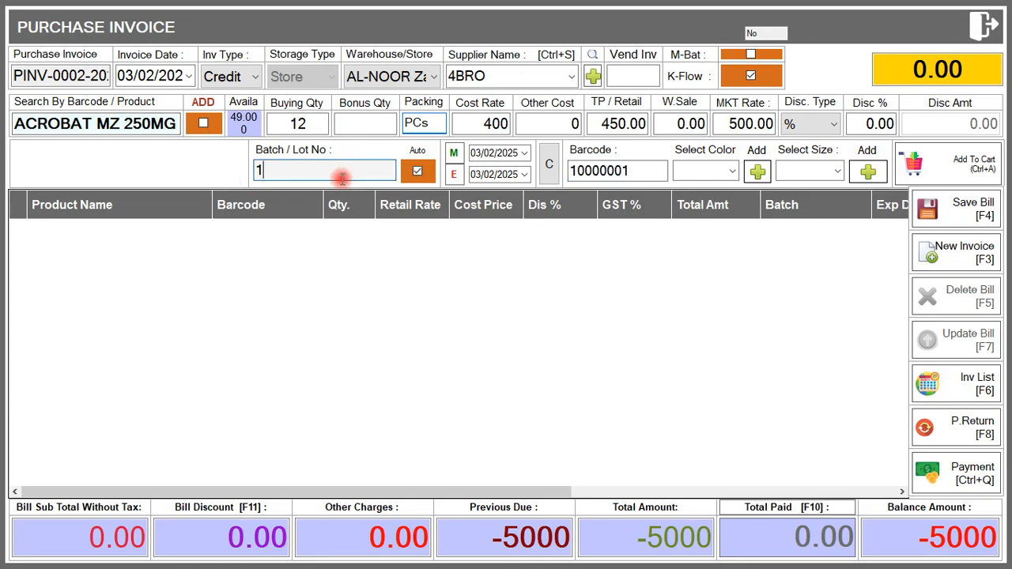
pyautogui.doubleClick(296, 124)
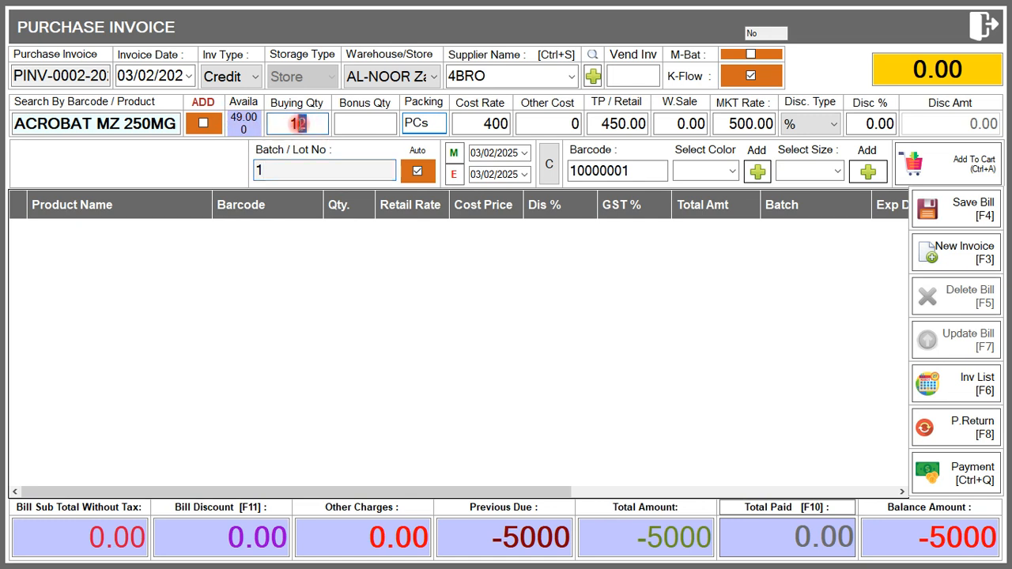
pyautogui.click(290, 168)
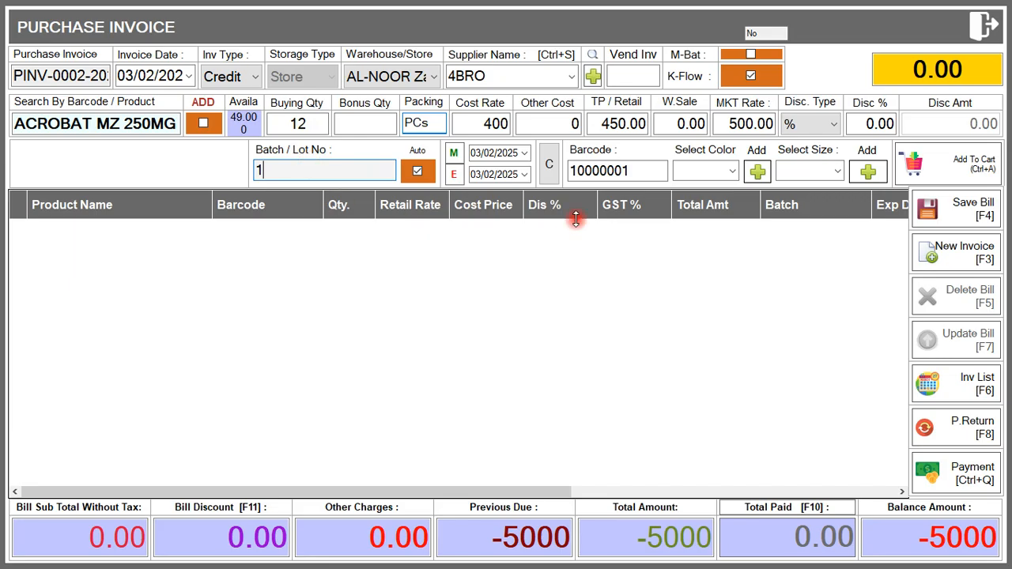
pyautogui.click(524, 174)
pyautogui.click(552, 268)
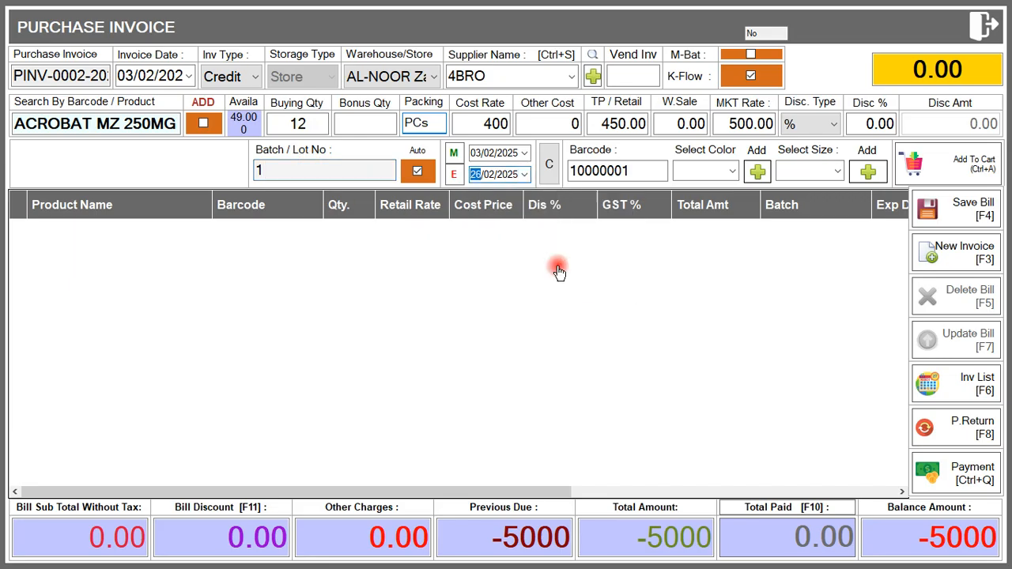
# Set the ACROBAT MZ 250MG item's manufacturing date to 26/01/2025 and add the item to the purchase invoice
pyautogui.click(524, 153)
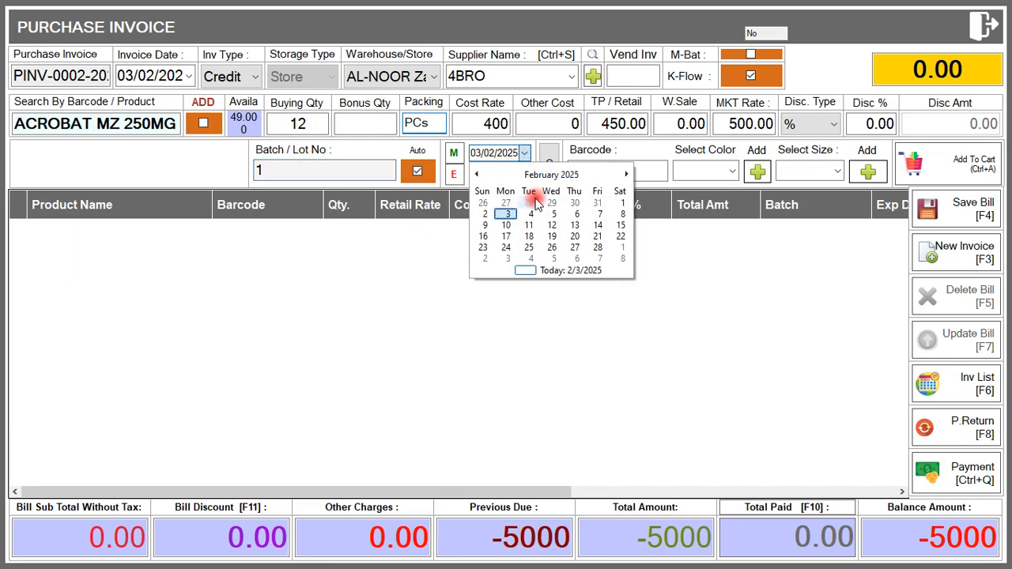
pyautogui.click(482, 203)
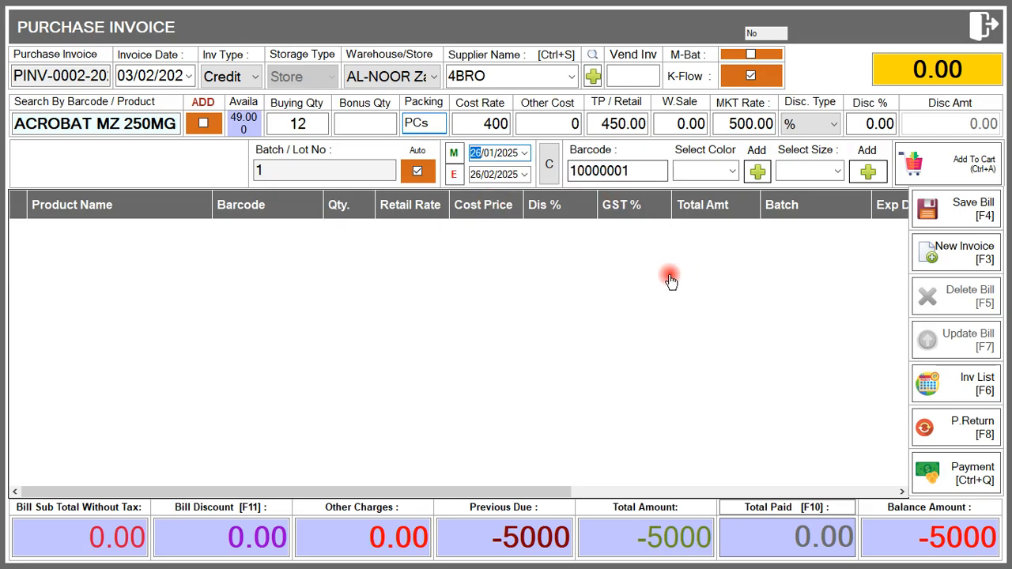
pyautogui.click(655, 171)
pyautogui.press('Return')
pyautogui.press('Return')
pyautogui.press('Return')
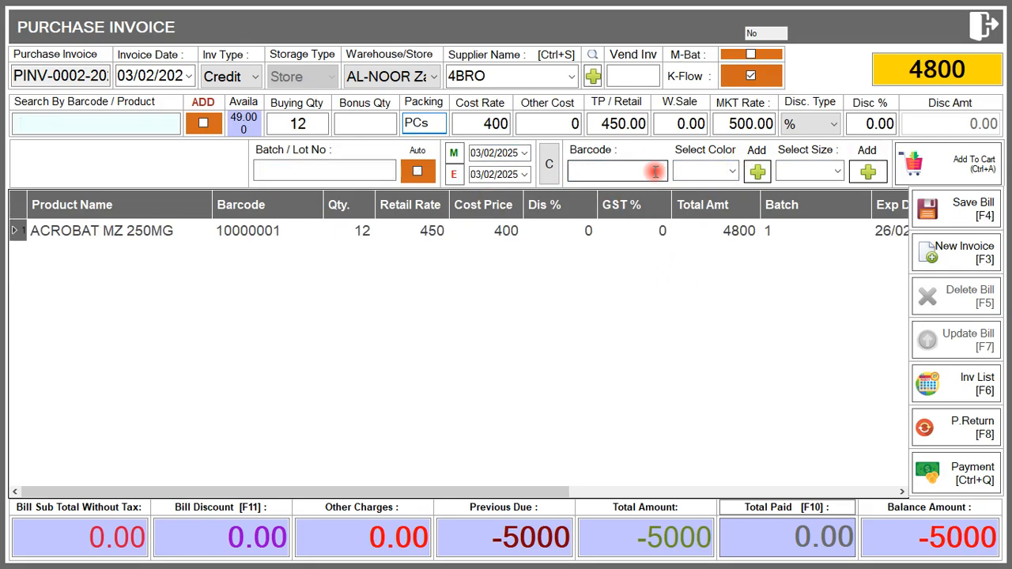
# Save the purchase invoice without printing it and leave the purchase invoice form
pyautogui.click(937, 209)
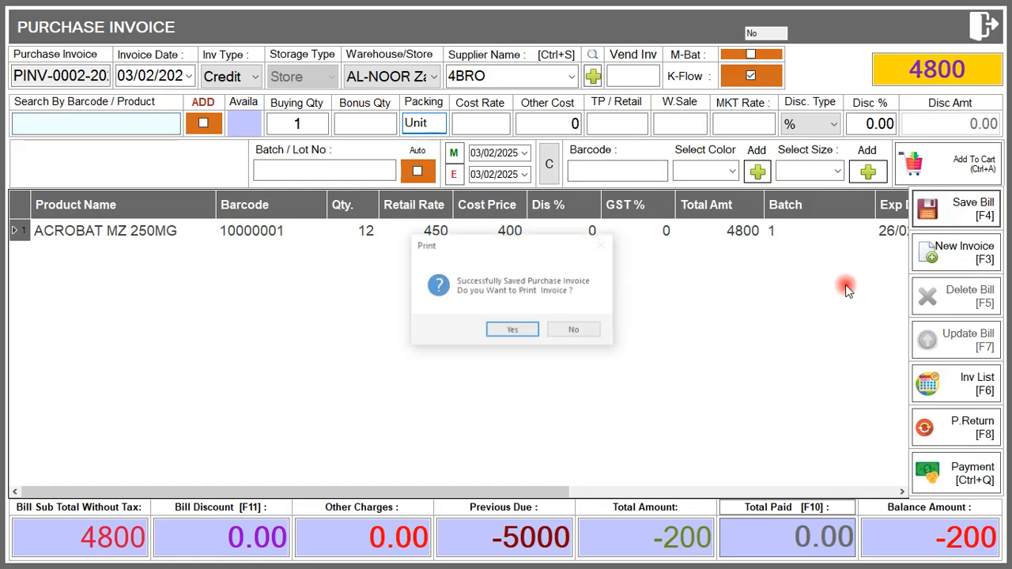
pyautogui.click(580, 333)
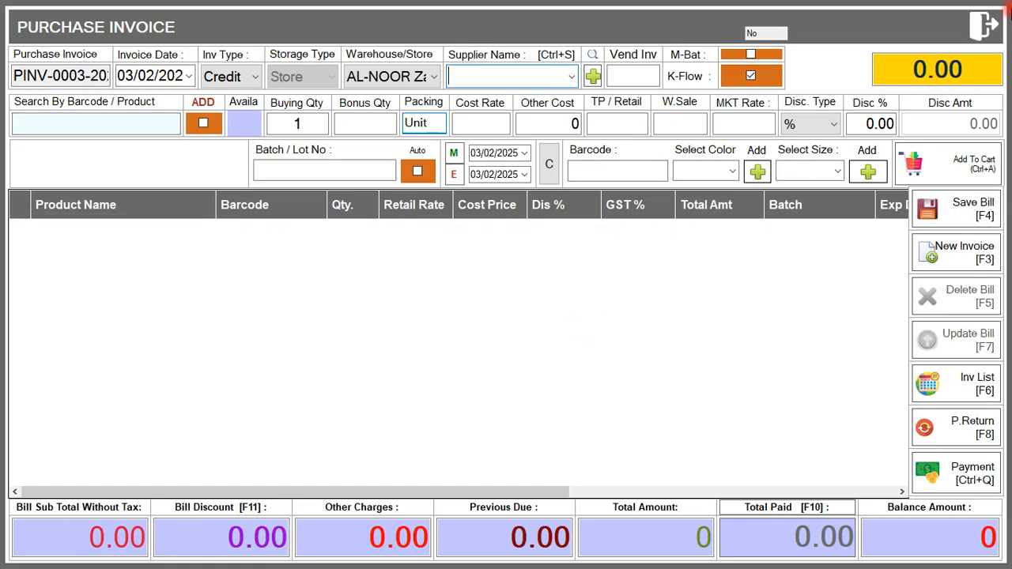
pyautogui.click(978, 27)
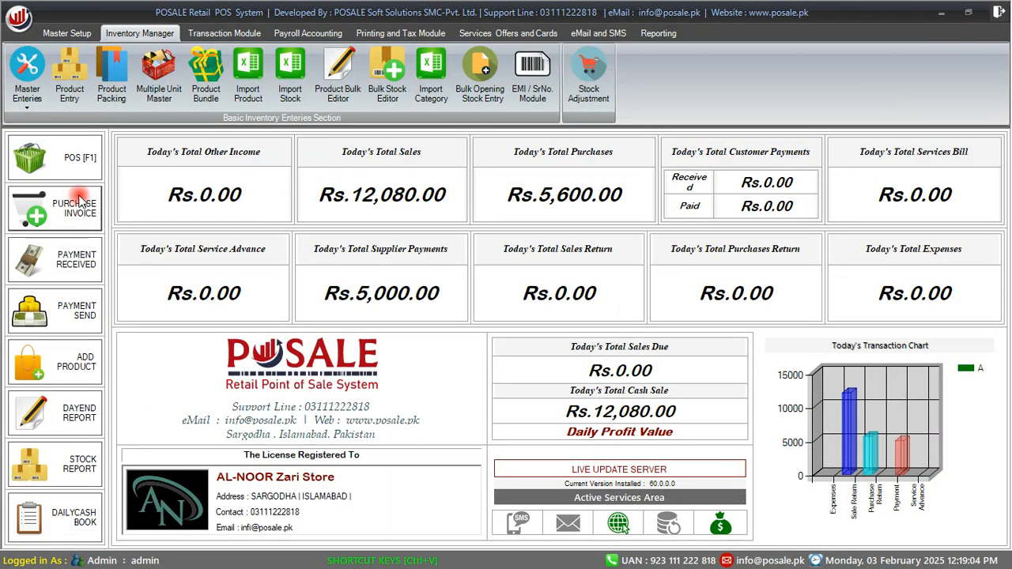
# Open a new point-of-sale bill and search its products for "a"
pyautogui.click(68, 162)
pyautogui.click(199, 134)
pyautogui.write('a')
pyautogui.click(194, 127)
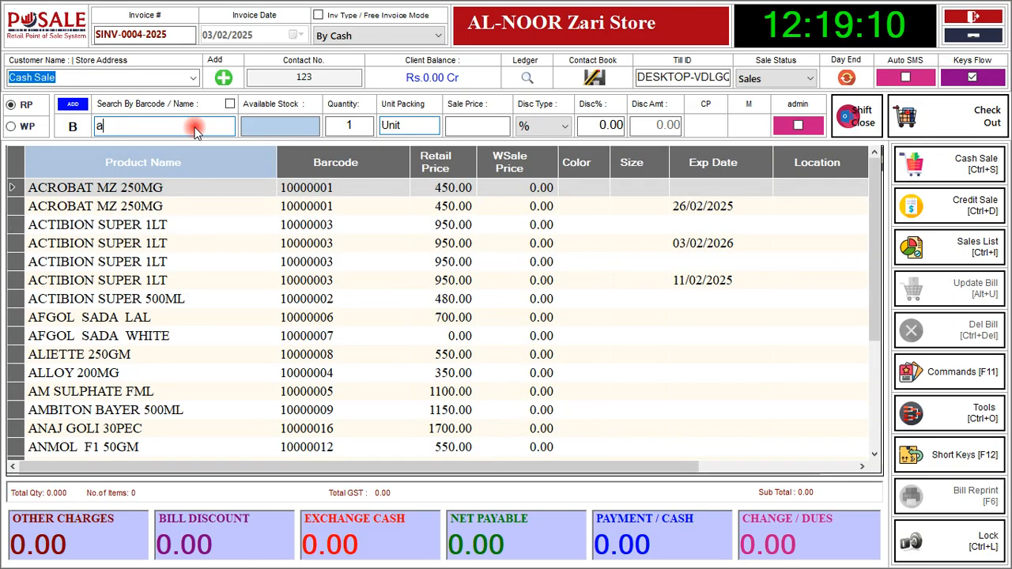
# Compare the expiry dates, stock quantities and batch numbers of the two ACROBAT MZ 250MG entries in the product list
pyautogui.press('Down')
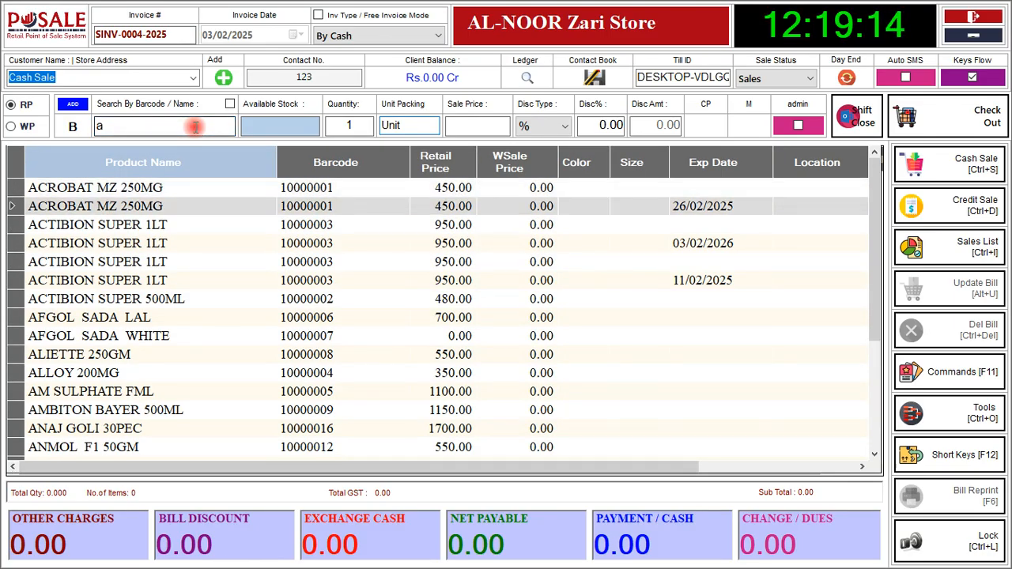
pyautogui.press('Up')
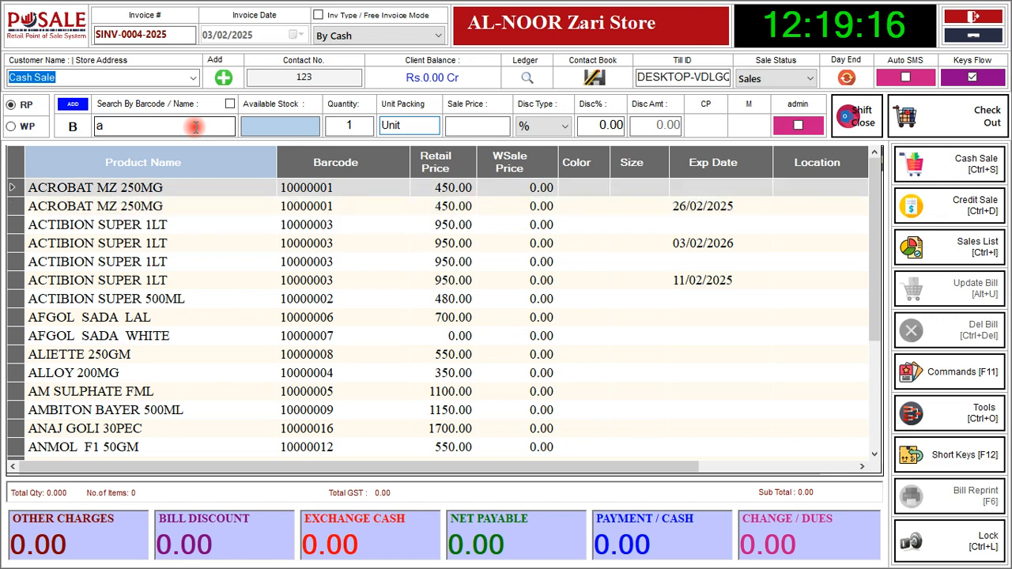
pyautogui.press('Down')
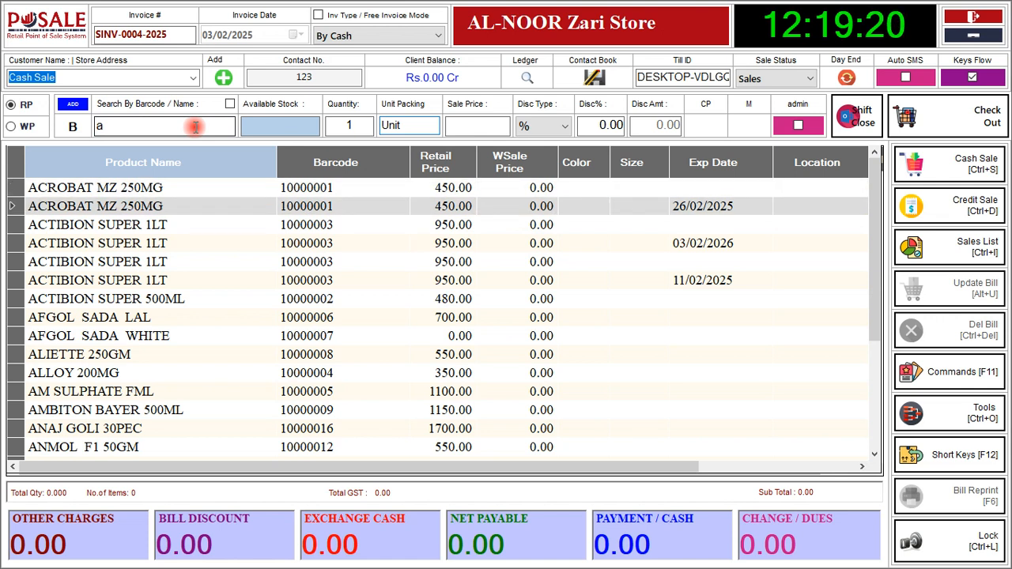
pyautogui.press('Up')
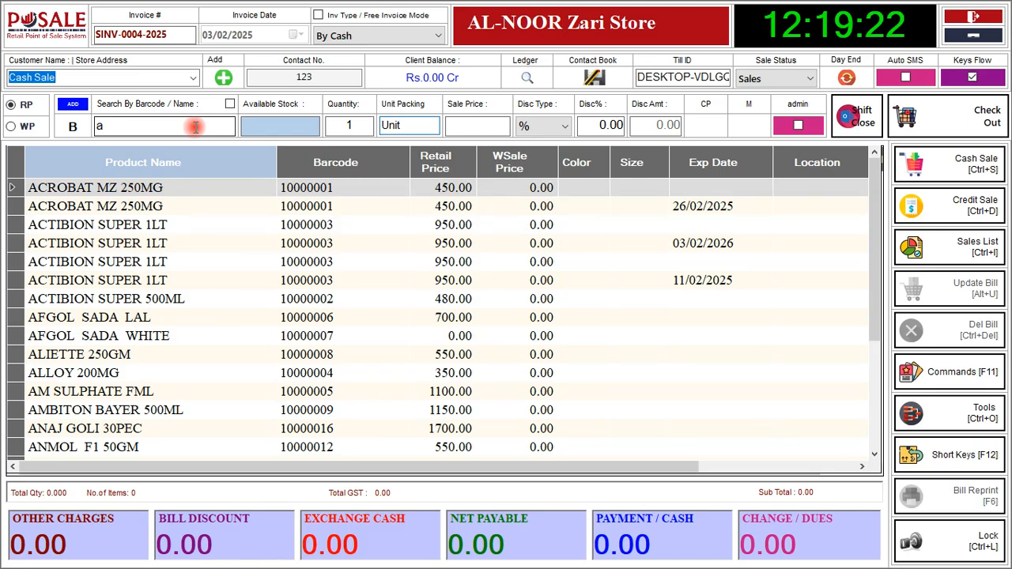
pyautogui.moveTo(585, 472); pyautogui.dragTo(735, 478)
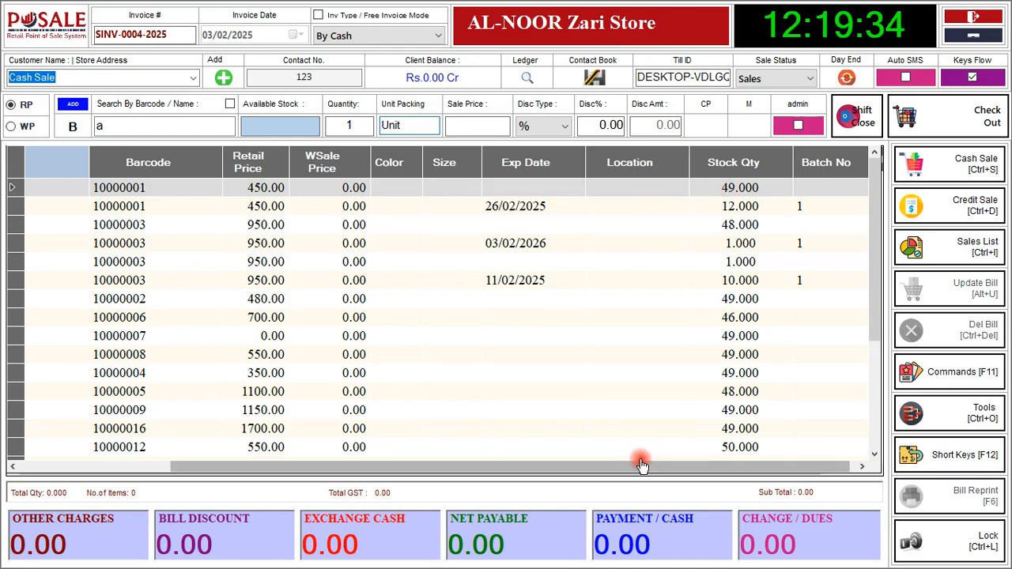
pyautogui.moveTo(632, 466); pyautogui.dragTo(181, 456)
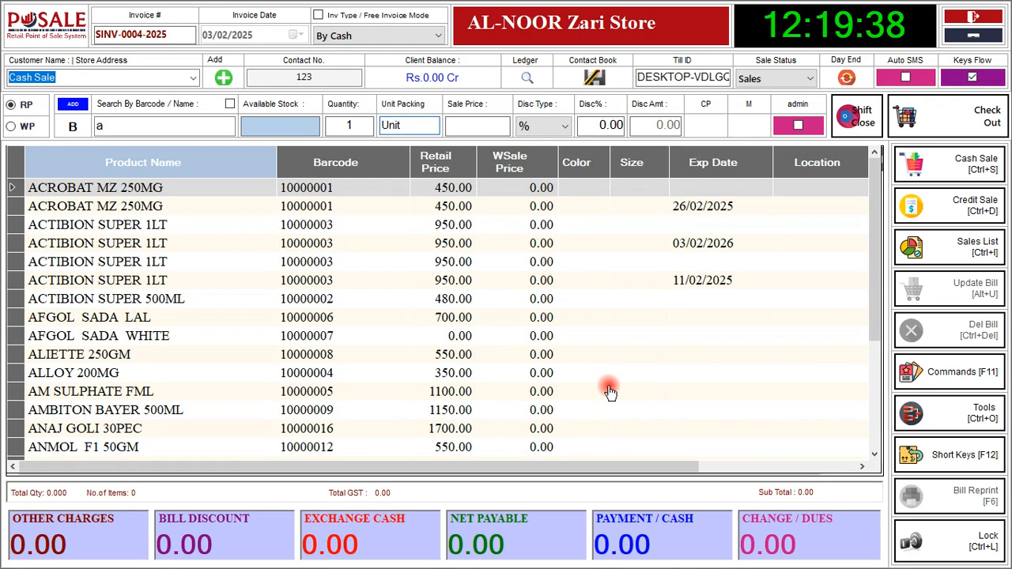
# Add one ACROBAT MZ 250MG from the entry without an expiry date to the bill, accepting its default packing, price and discount
pyautogui.click(786, 206)
pyautogui.press('Up')
pyautogui.press('Return')
pyautogui.press('Return')
pyautogui.press('Return')
pyautogui.press('Return')
pyautogui.press('Return')
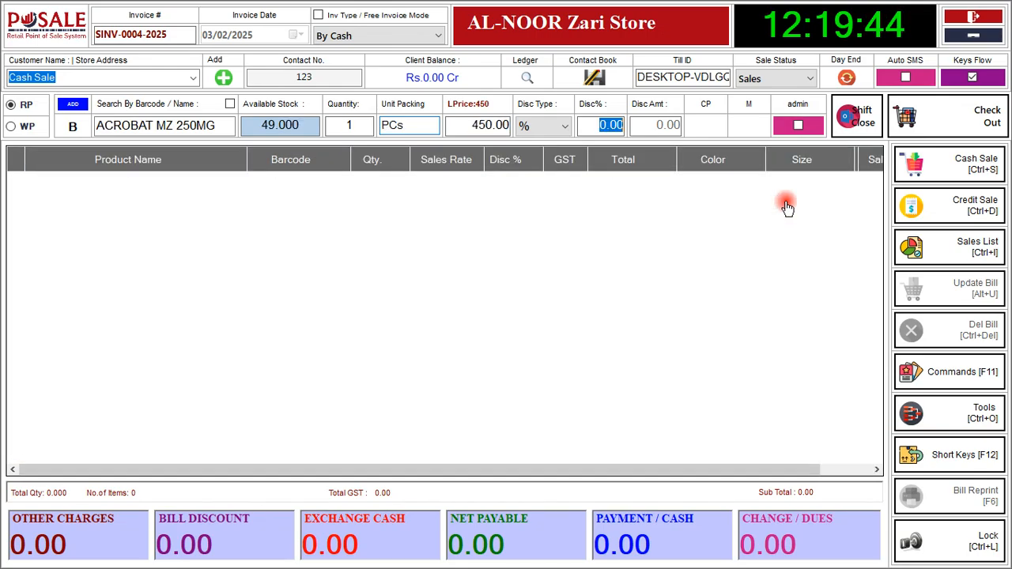
pyautogui.press('Return')
# Complete the bill as a cash sale and preview its receipt at whole-page size before leaving the sales screen
pyautogui.click(915, 163)
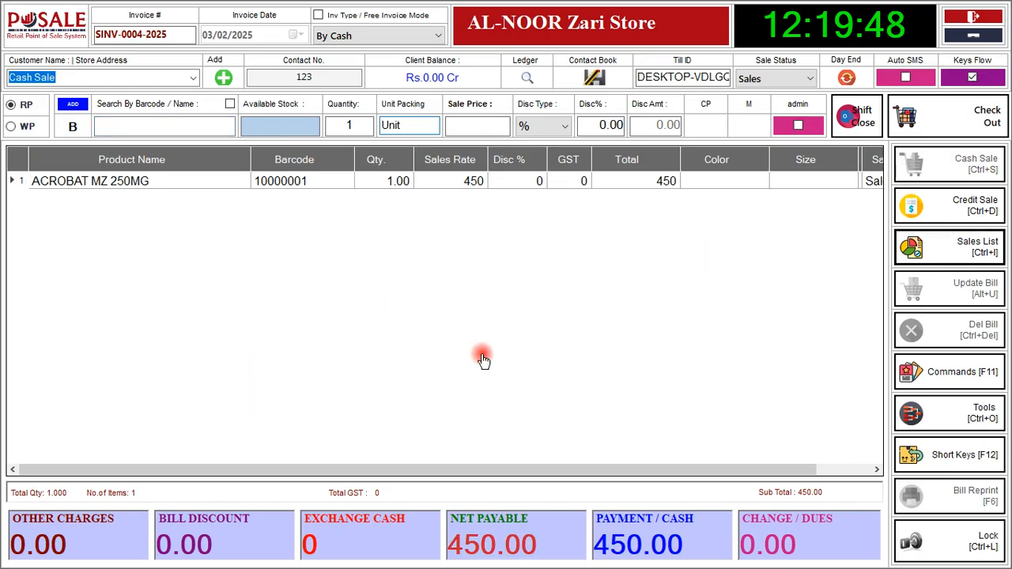
pyautogui.hotkey('ctrl', 's')
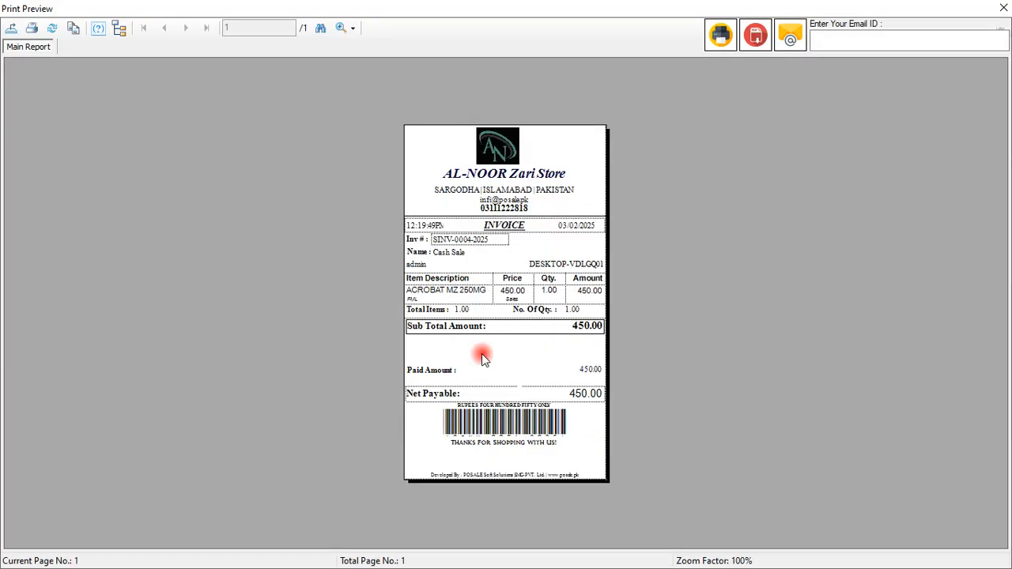
pyautogui.click(351, 28)
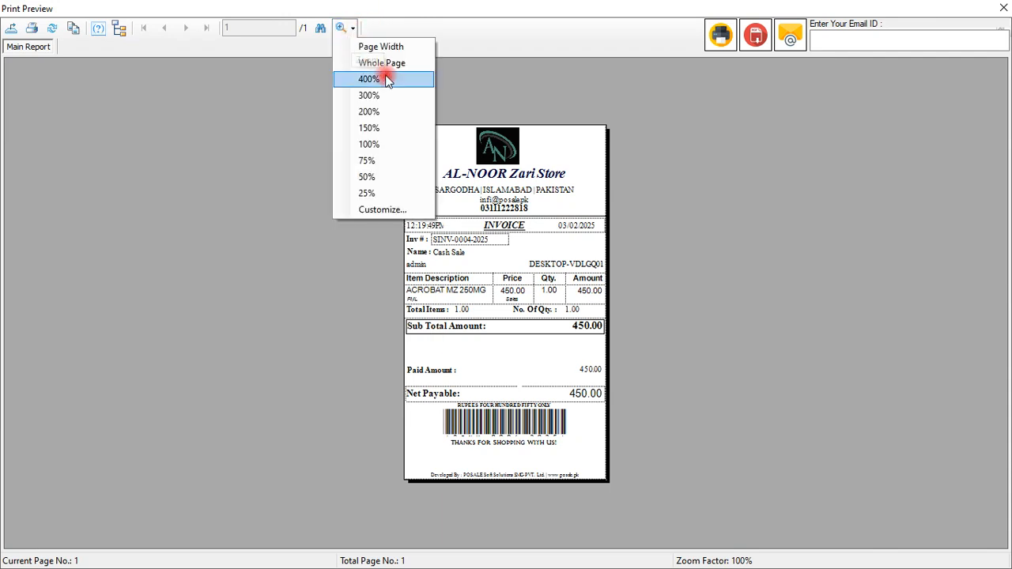
pyautogui.click(405, 62)
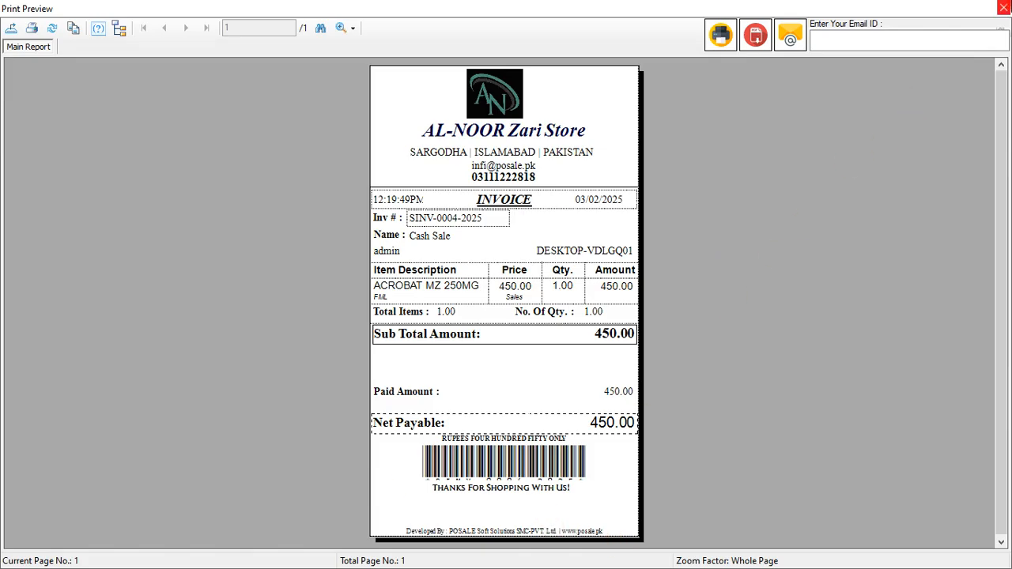
pyautogui.click(1004, 7)
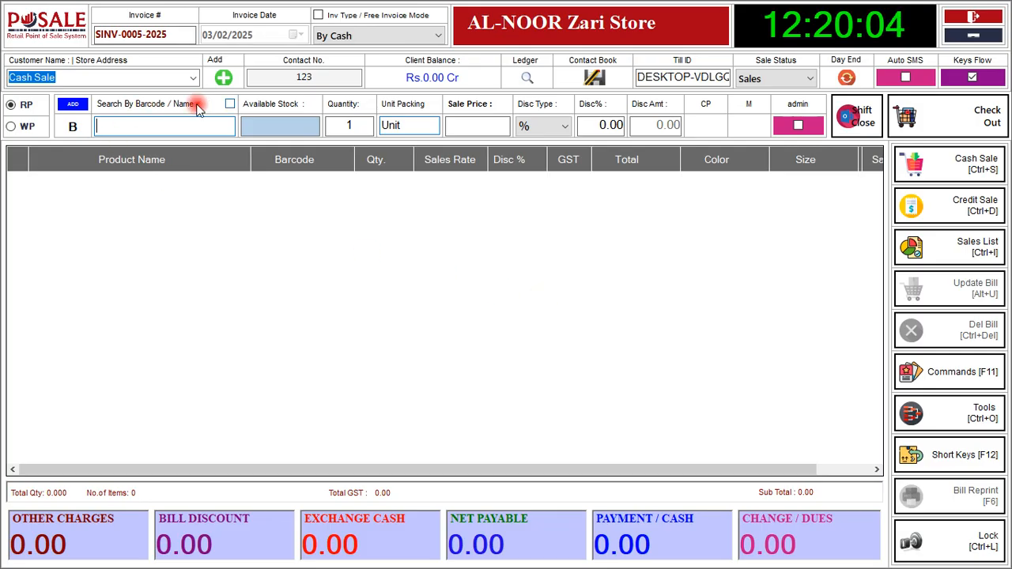
pyautogui.click(981, 26)
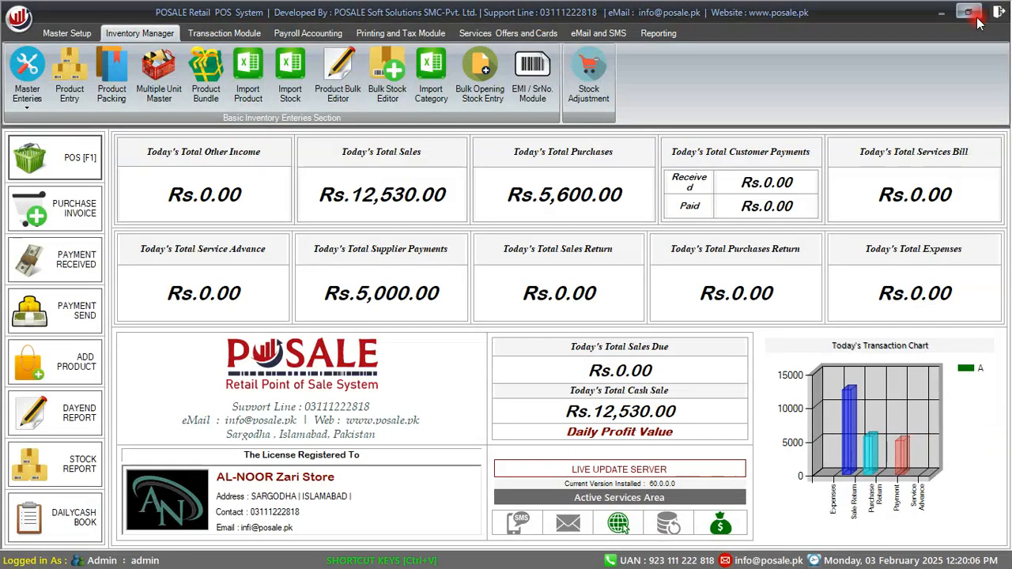
pyautogui.click(239, 35)
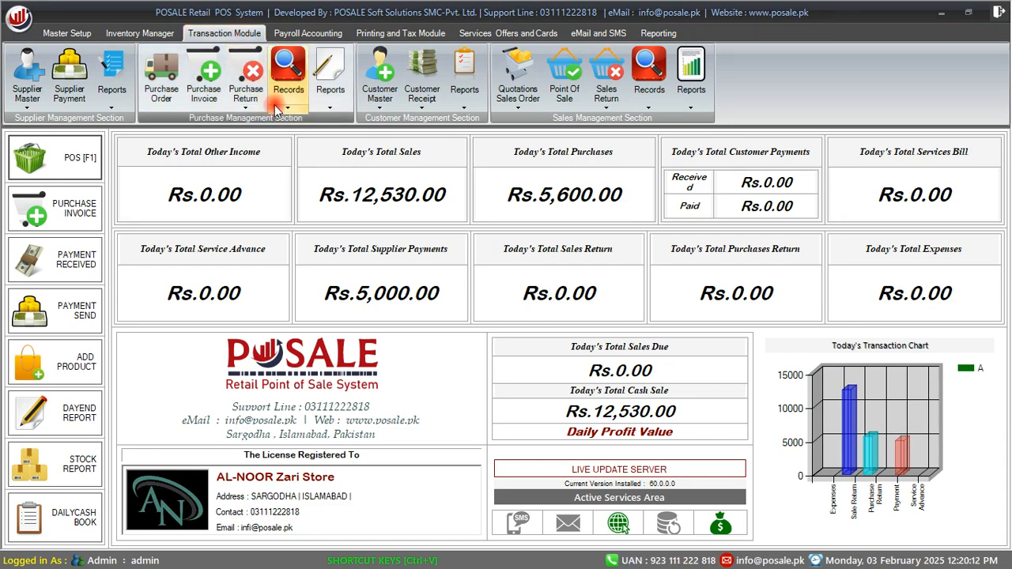
pyautogui.click(608, 115)
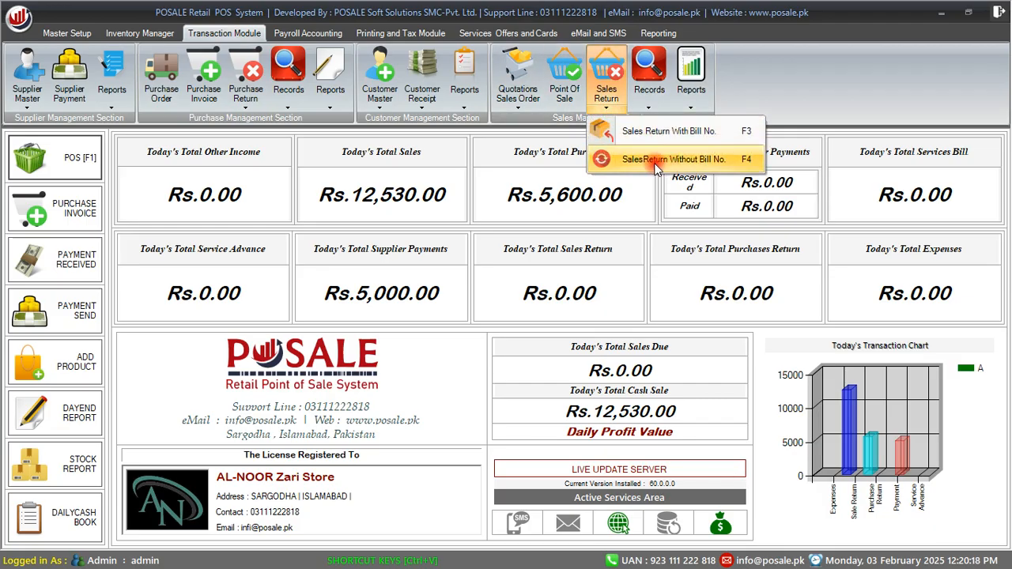
pyautogui.click(245, 112)
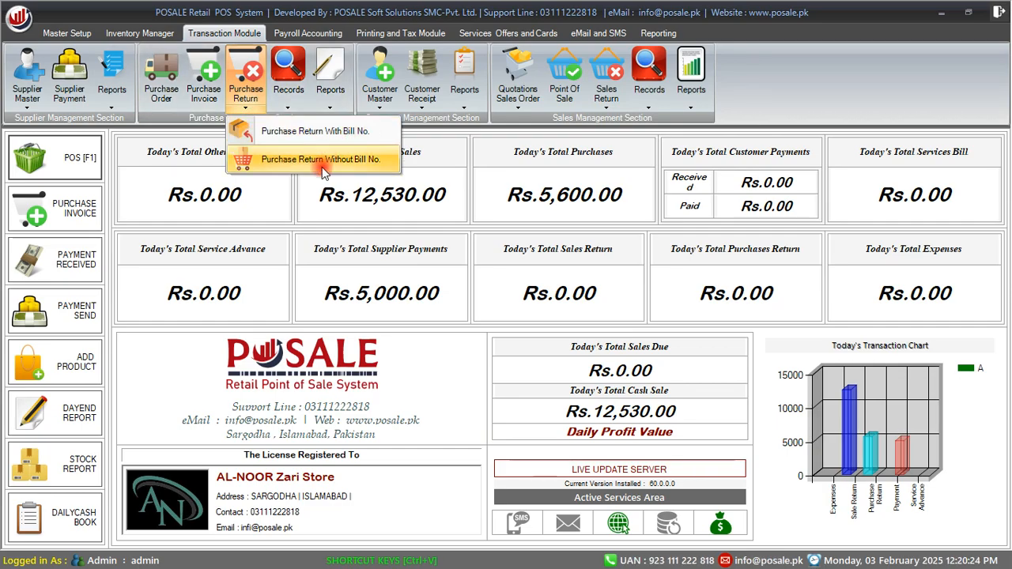
pyautogui.click(75, 33)
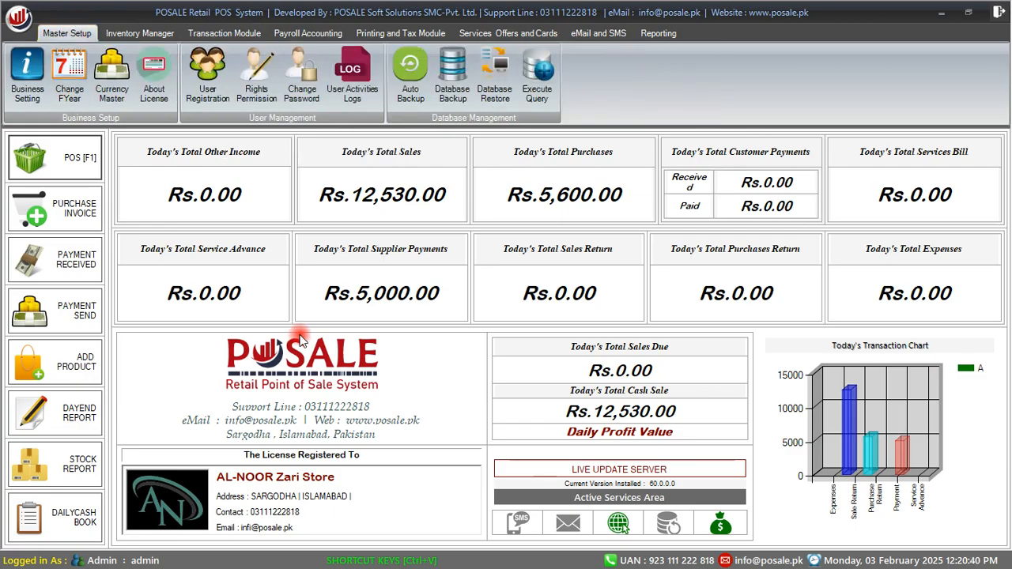